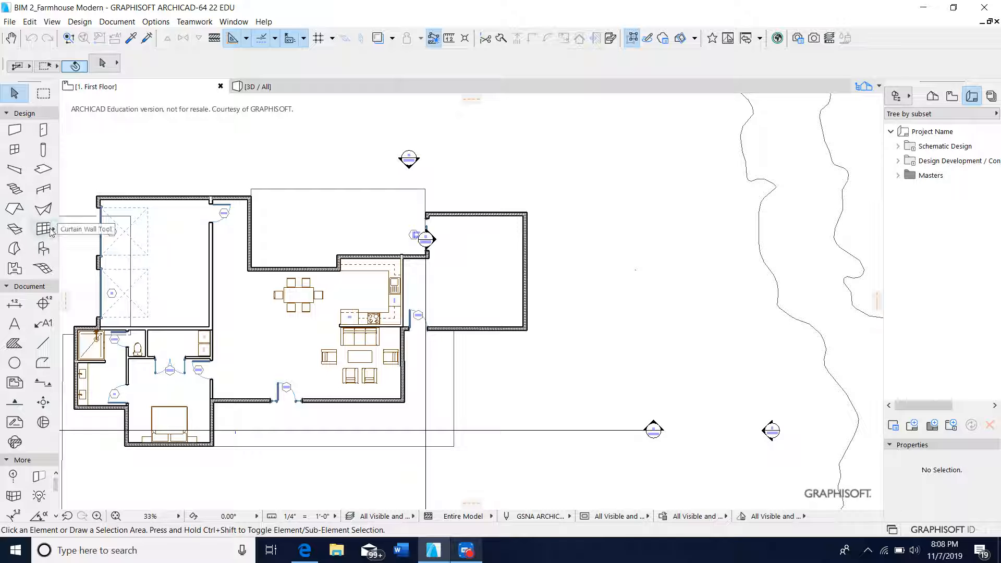
# - Open the curtain wall default settings at the grid scheme and use Fixed Sizes for the columns
pyautogui.click(55, 230)
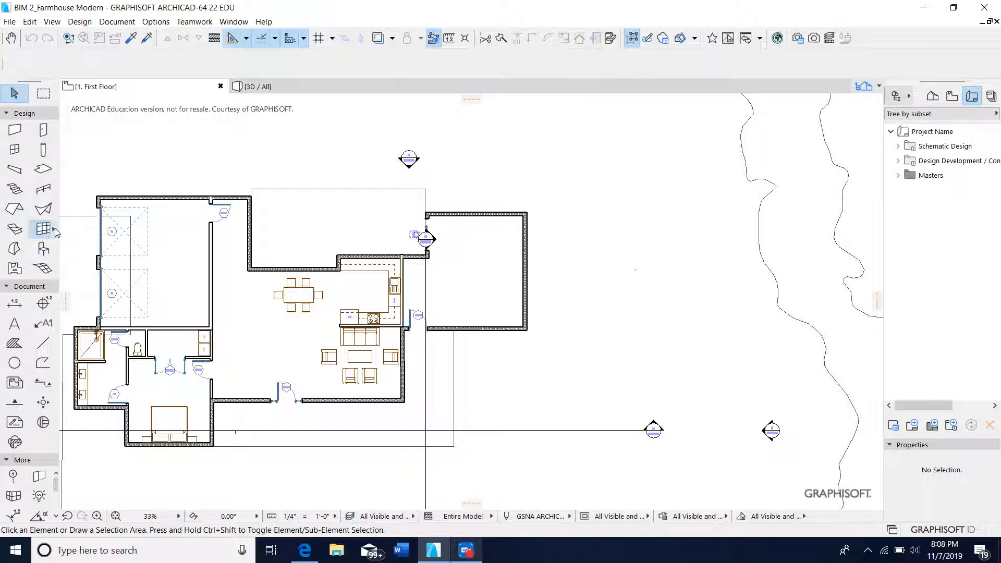
pyautogui.click(55, 228)
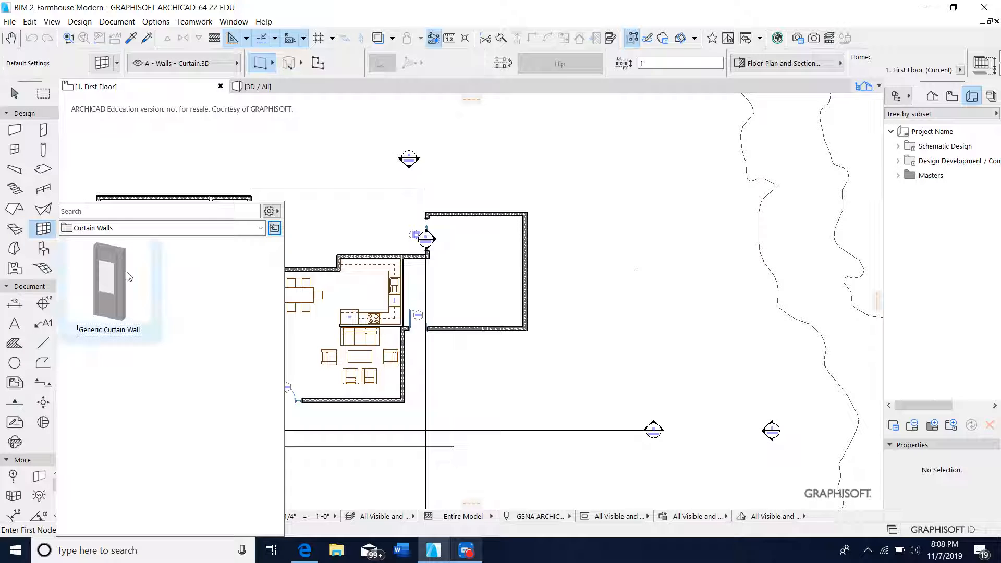
pyautogui.click(42, 231)
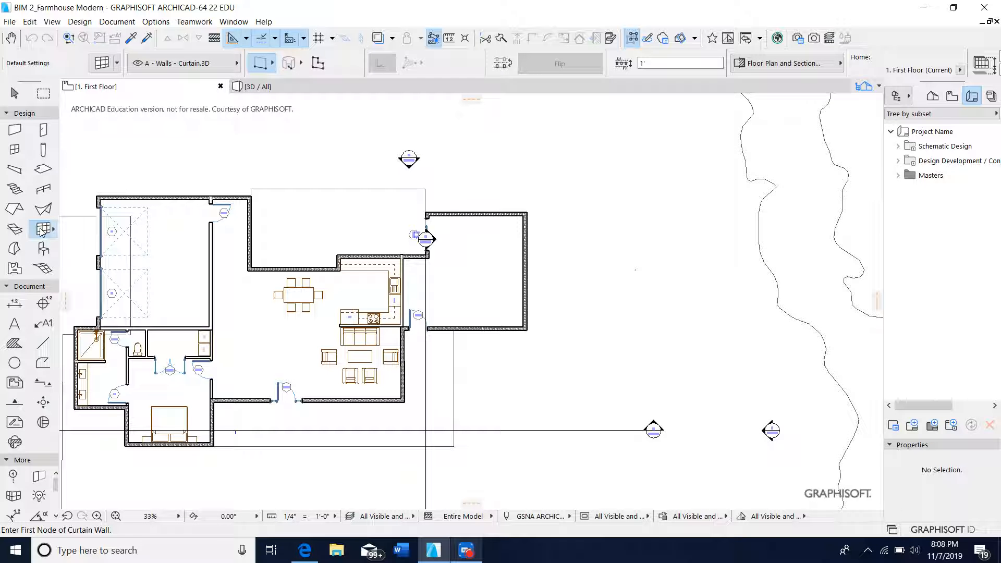
pyautogui.doubleClick(42, 230)
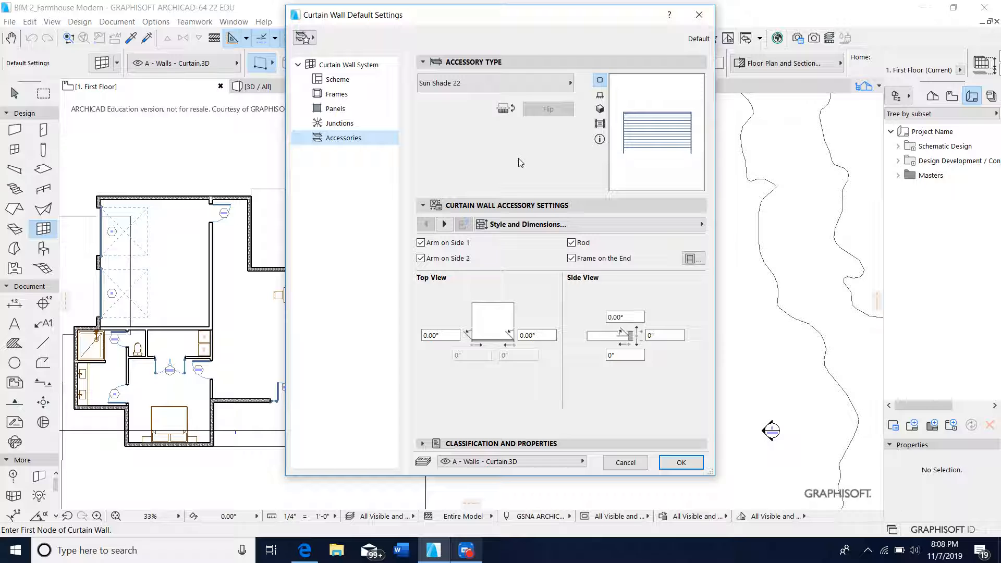
pyautogui.click(347, 79)
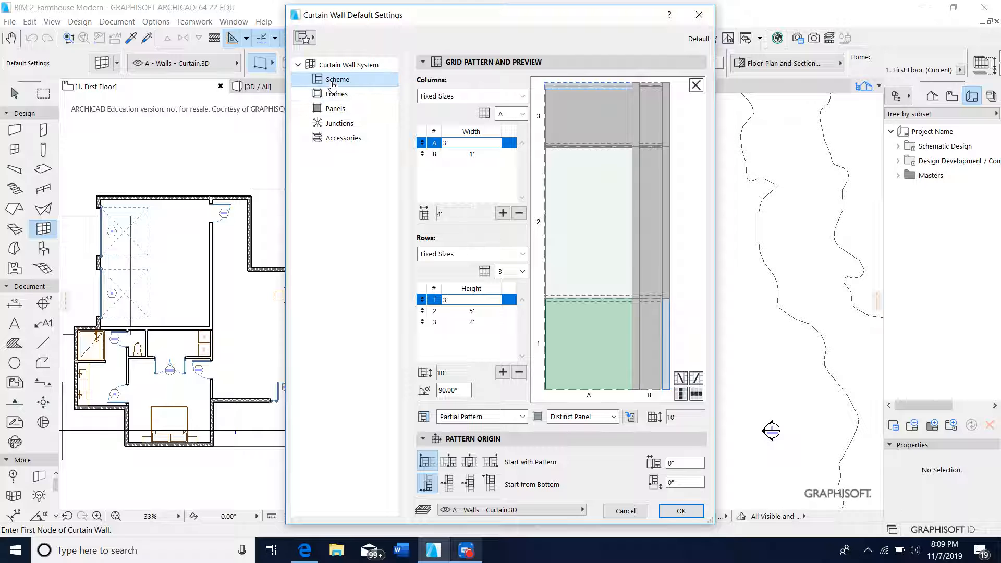
pyautogui.click(473, 97)
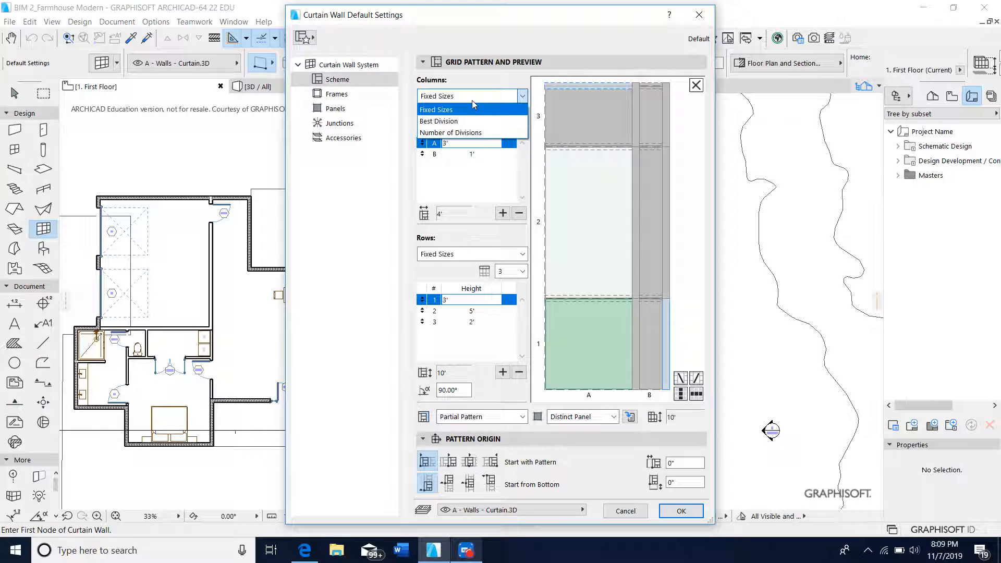
pyautogui.click(445, 110)
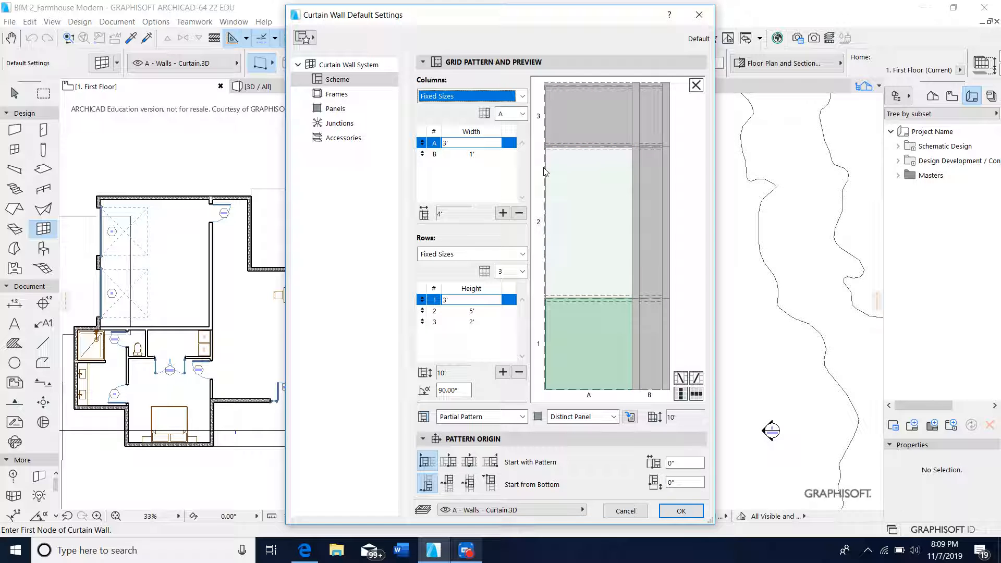
# - Set the widths of pattern columns A and B to 5' and accept the curtain wall settings
pyautogui.click(471, 142)
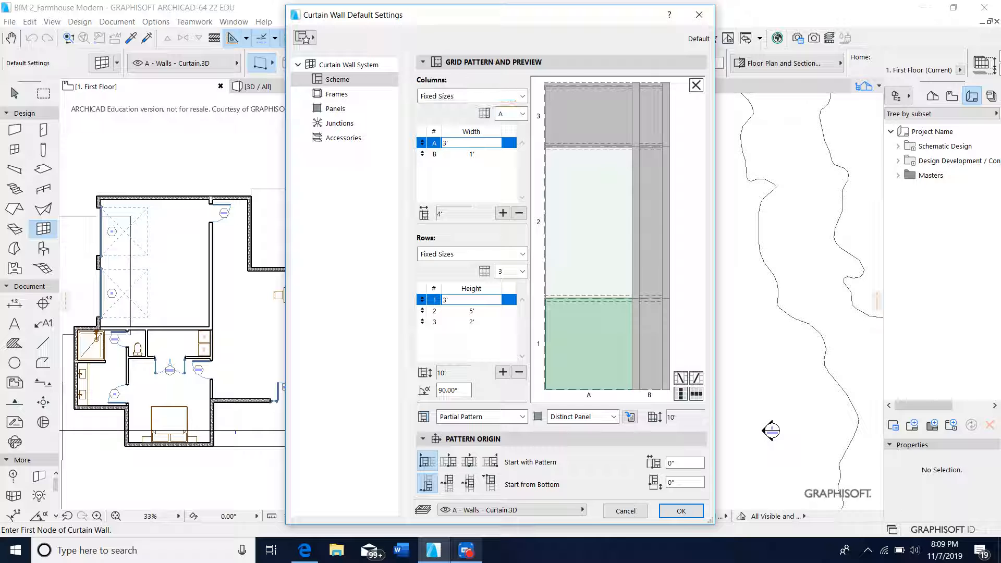
pyautogui.click(431, 144)
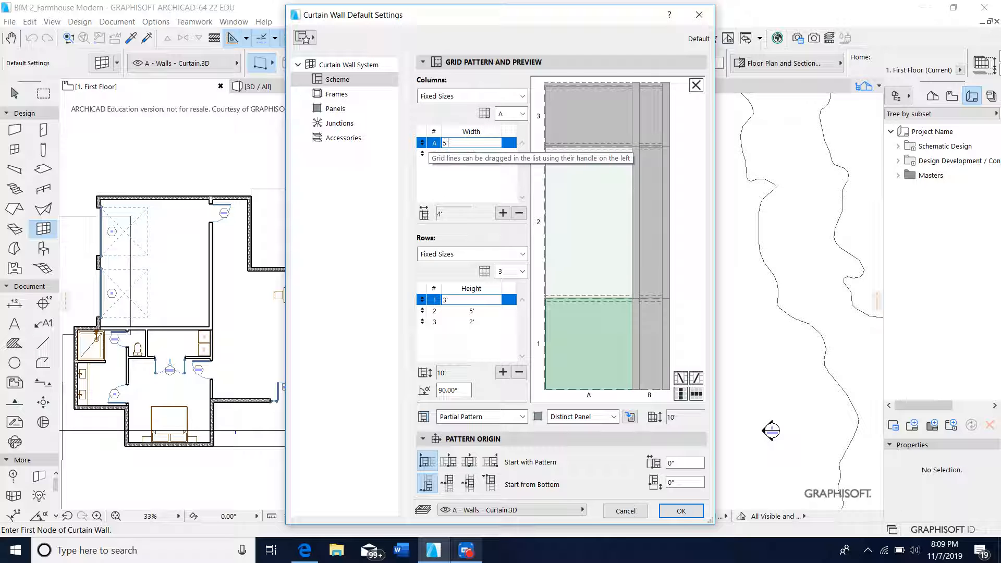
pyautogui.click(470, 153)
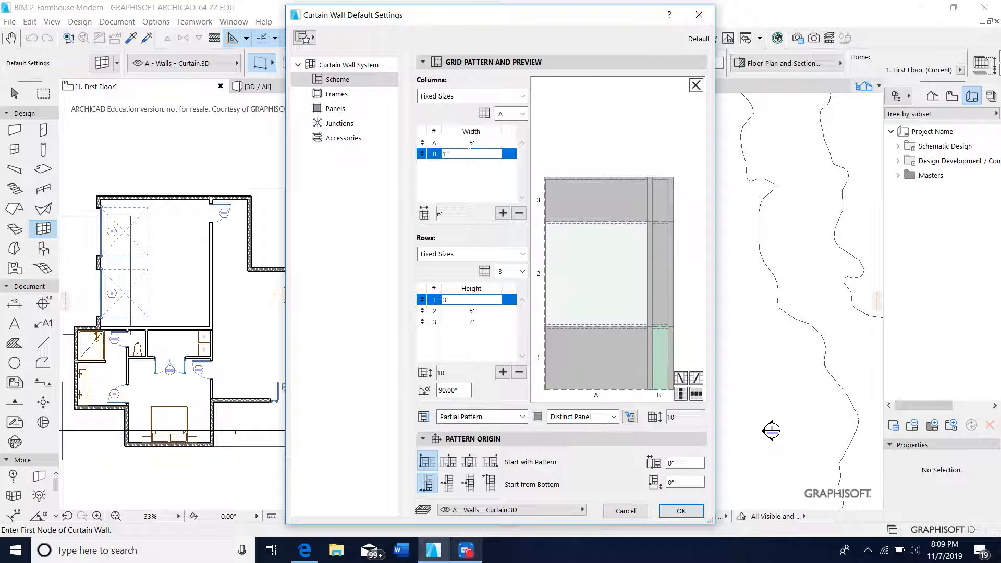
pyautogui.moveTo(469, 153); pyautogui.dragTo(417, 158)
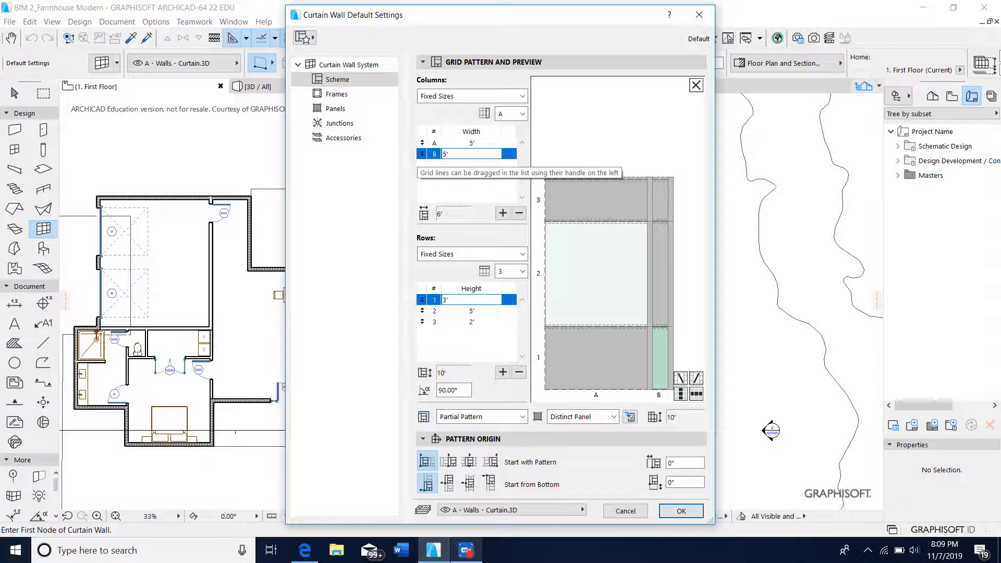
pyautogui.press('Return')
pyautogui.press('Return')
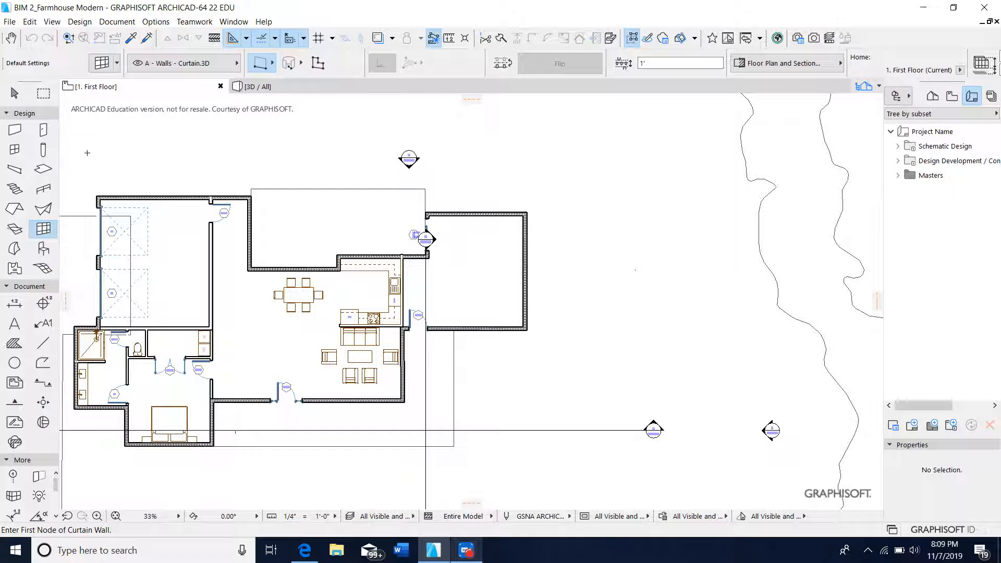
# - Reopen the curtain wall default settings and set the width of column B to 10'
pyautogui.doubleClick(39, 233)
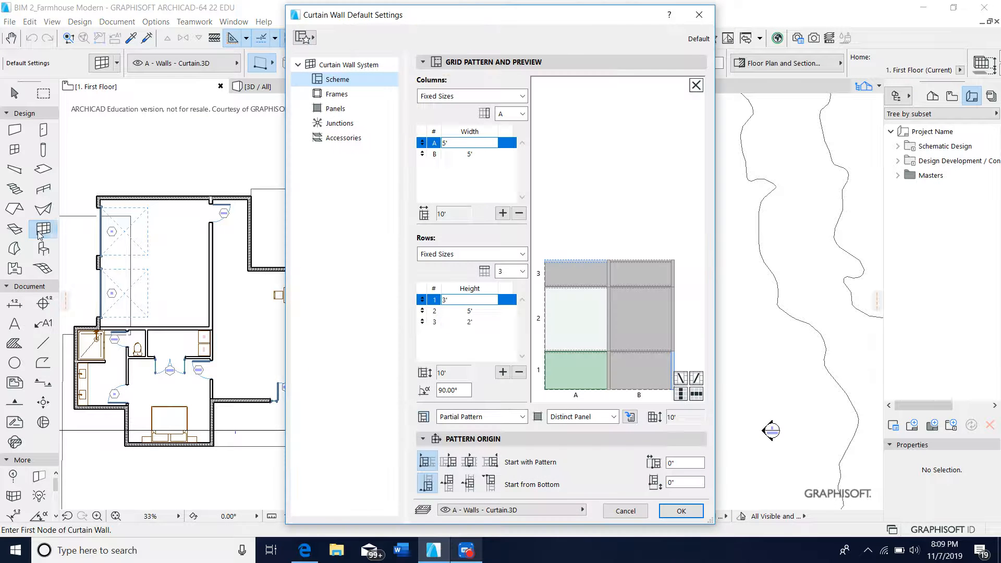
pyautogui.click(486, 154)
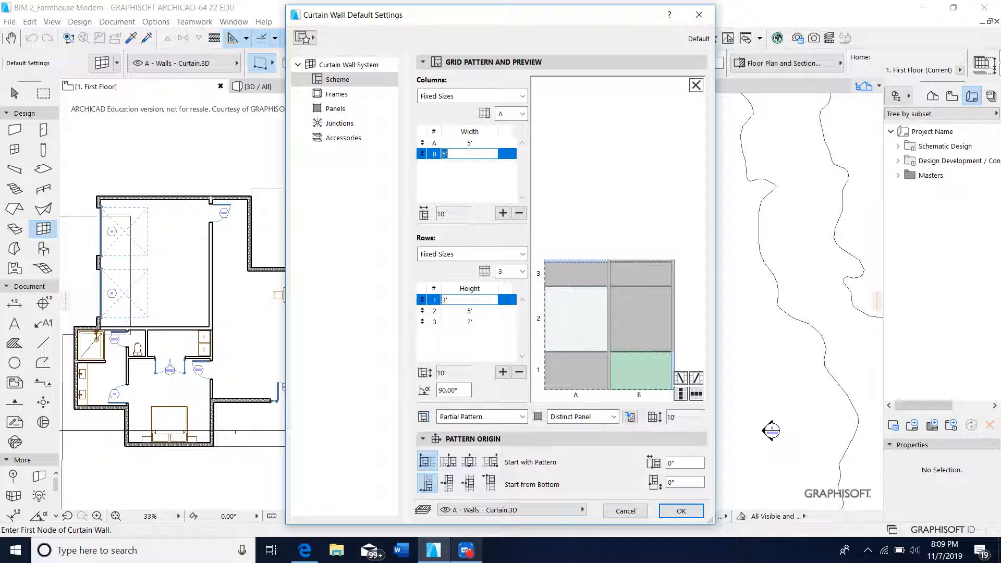
pyautogui.write('10')
pyautogui.press('Return')
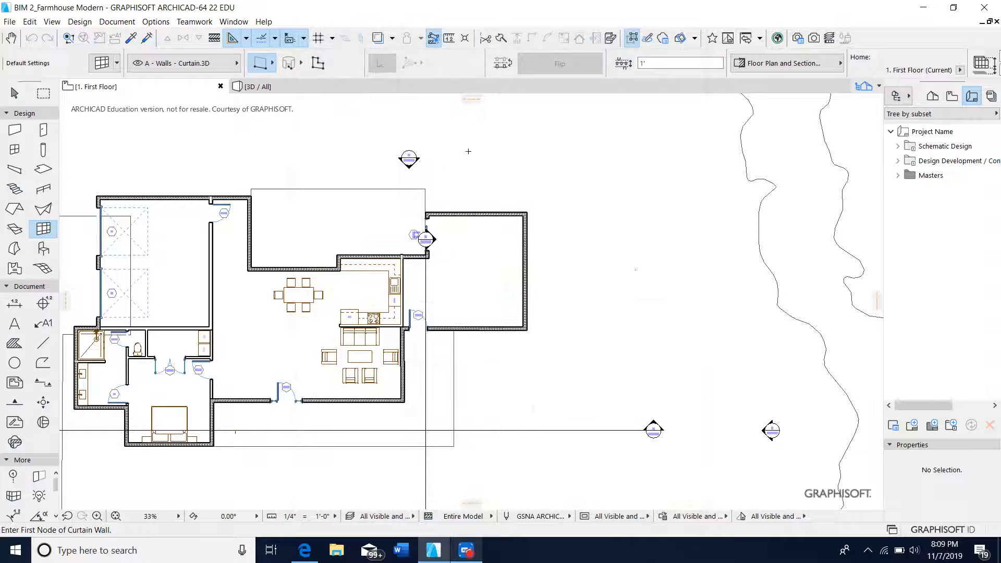
# - Set the width of column B to 15' and the height of row 1 to 10' in the curtain wall scheme
pyautogui.doubleClick(44, 228)
pyautogui.click(483, 154)
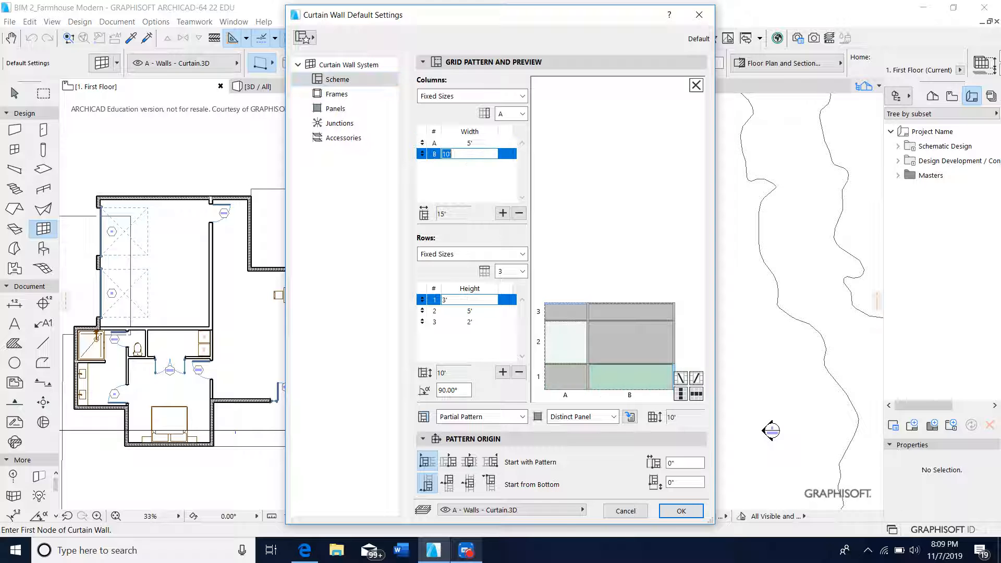
pyautogui.write('15')
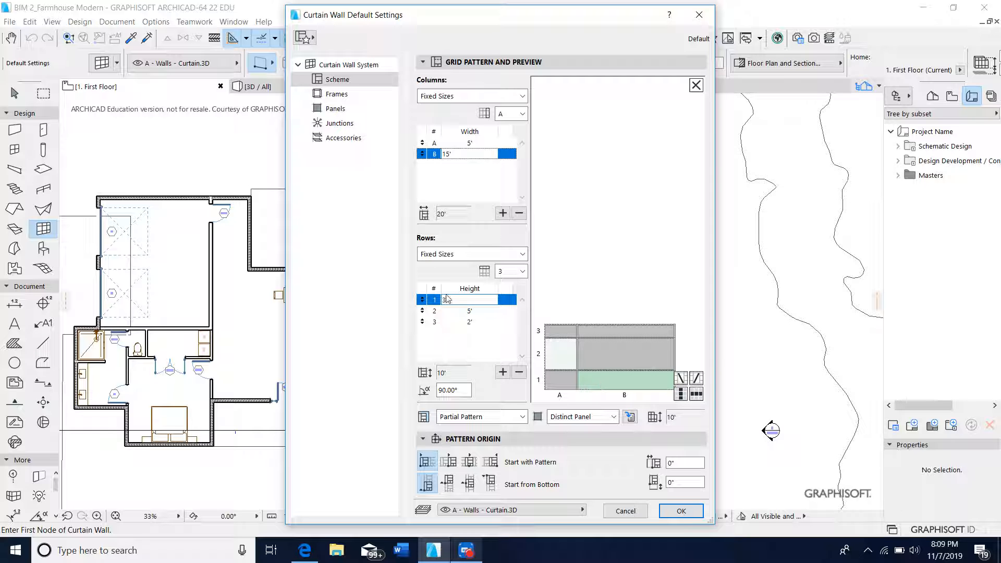
pyautogui.moveTo(454, 300); pyautogui.dragTo(396, 299)
pyautogui.press('Return')
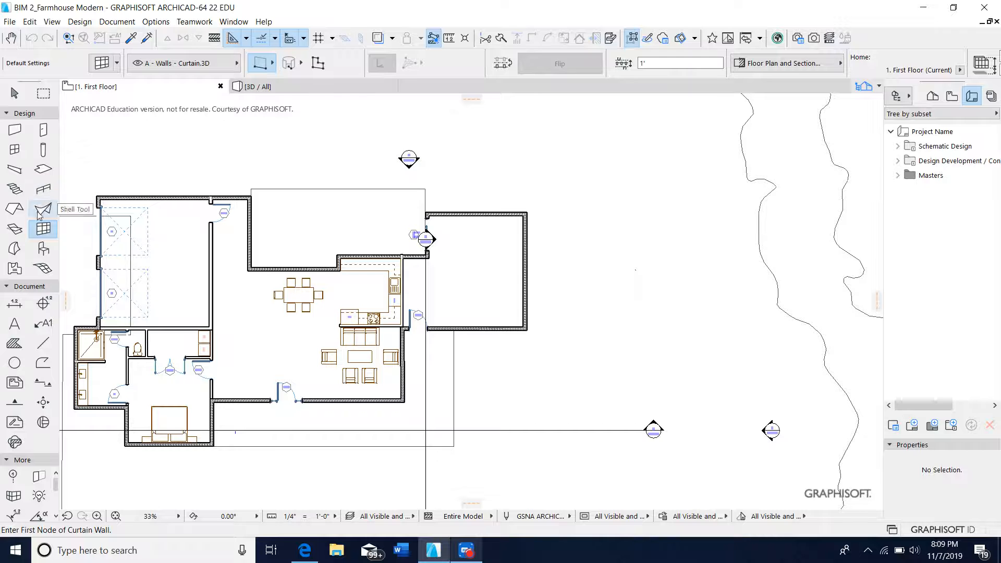
# - In the curtain wall scheme, set the heights of rows 1 and 3 and the width of column B to 5'
pyautogui.doubleClick(39, 230)
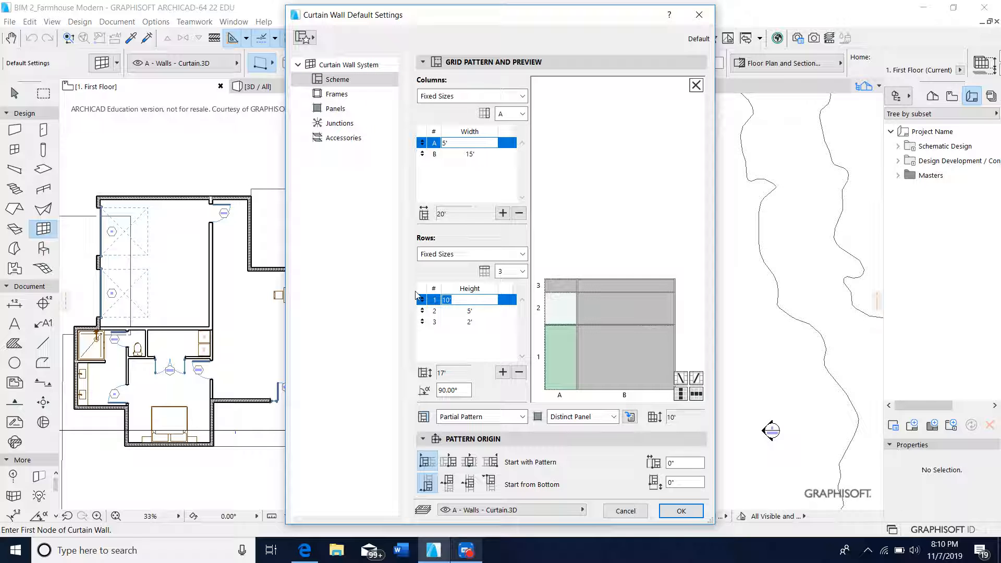
pyautogui.click(469, 322)
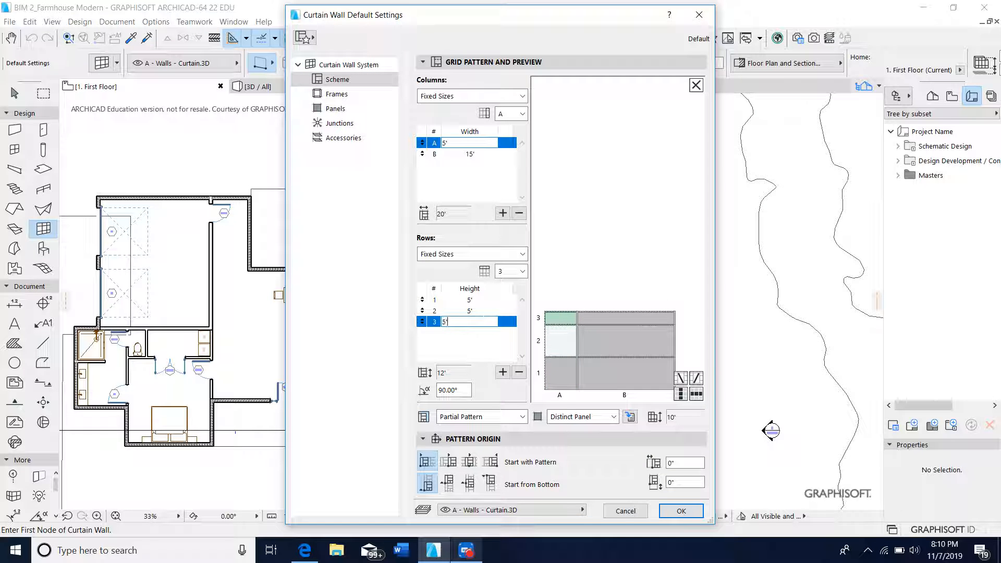
pyautogui.click(471, 153)
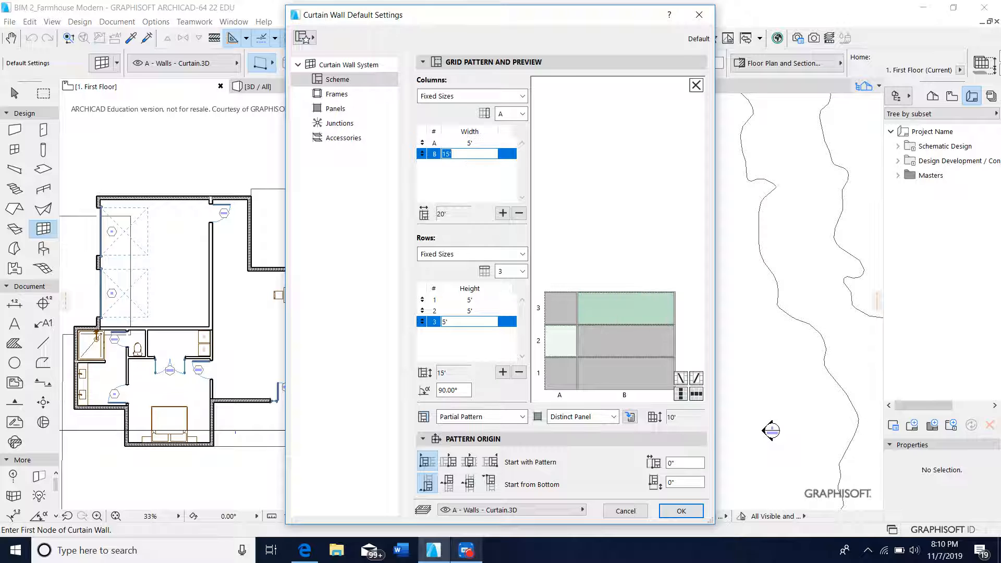
pyautogui.write('5')
pyautogui.click(386, 199)
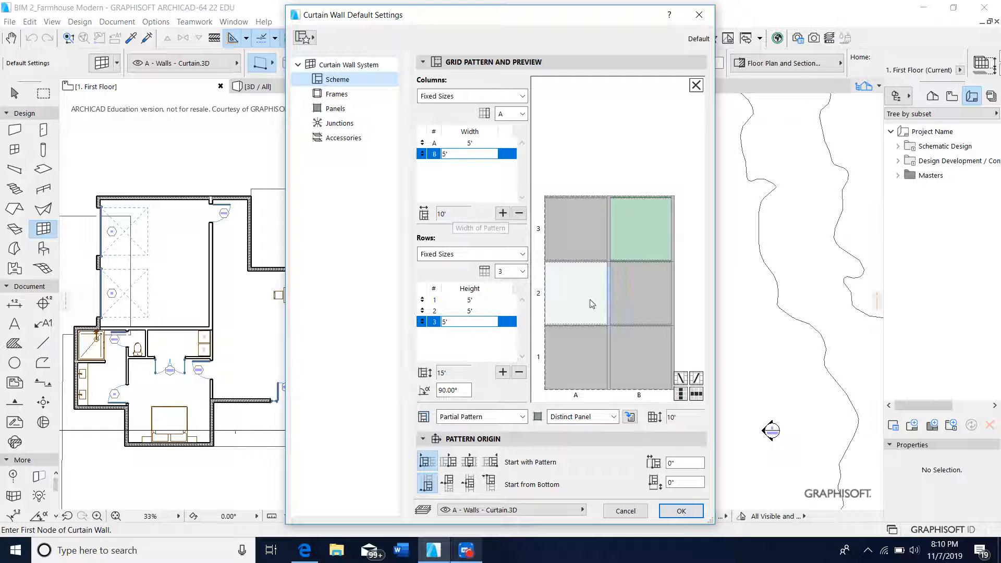
# - Extend the curtain wall grid to five rows and four columns by adding two 5' rows and two 5' columns
pyautogui.click(521, 271)
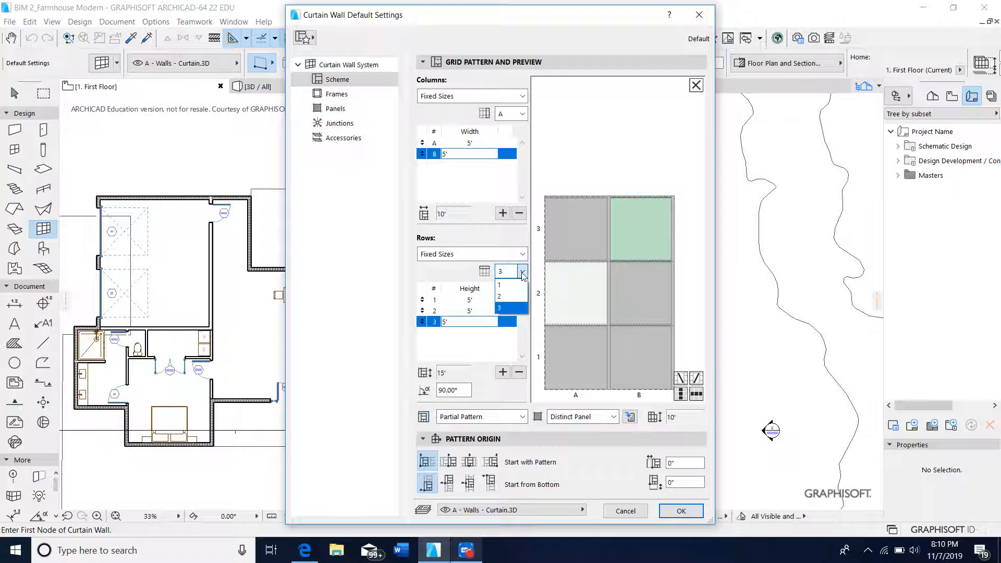
pyautogui.click(508, 309)
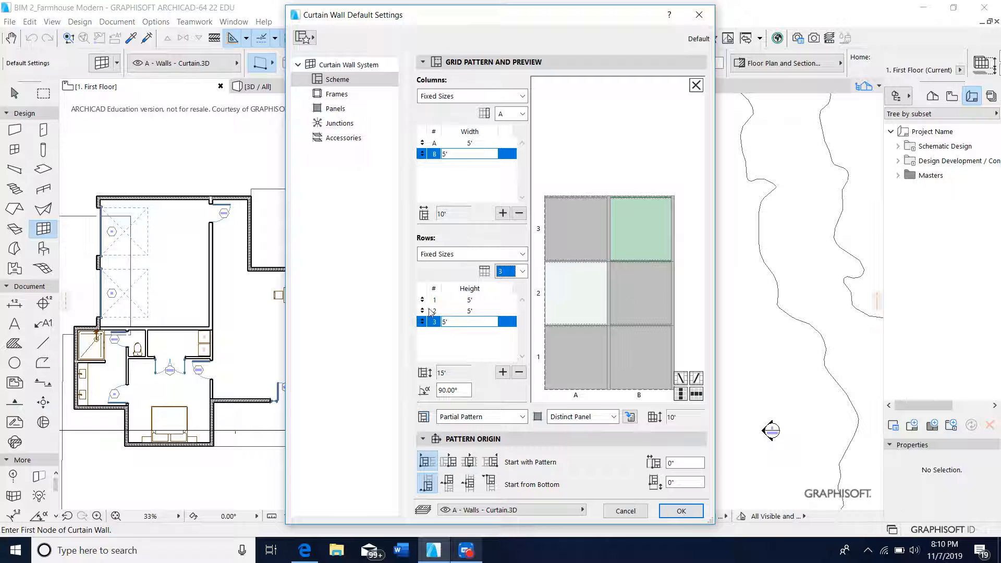
pyautogui.click(502, 372)
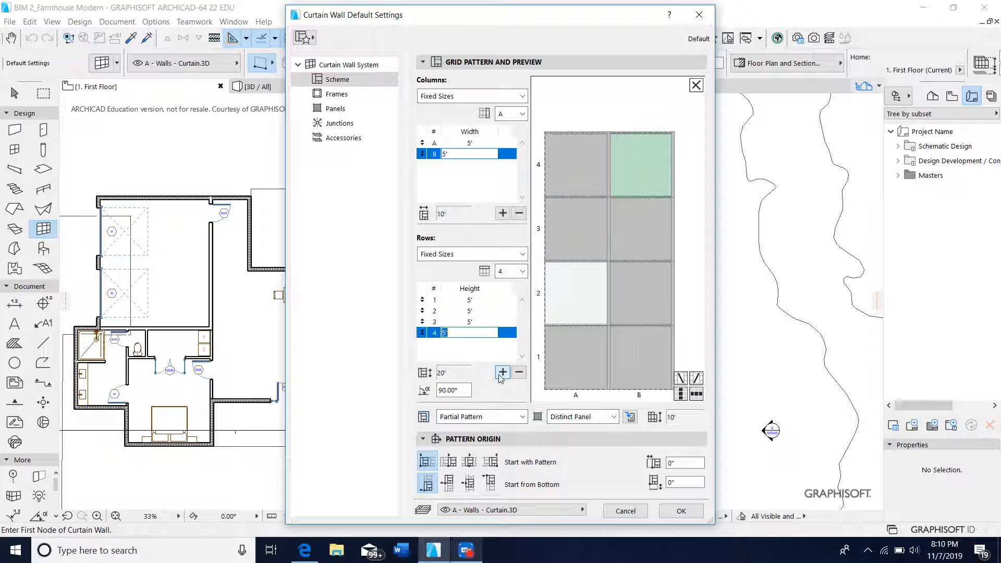
pyautogui.click(502, 371)
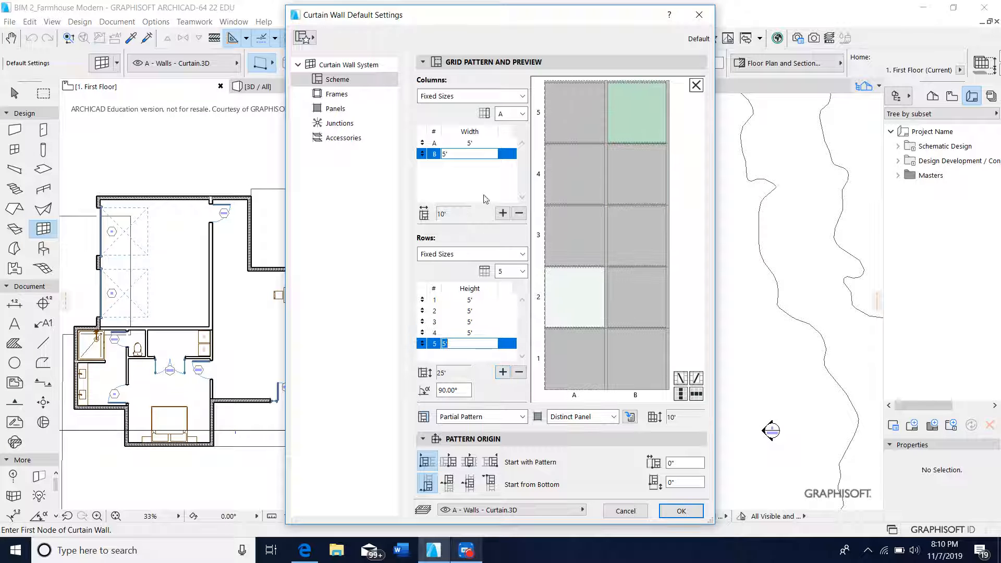
pyautogui.click(502, 213)
pyautogui.click(502, 214)
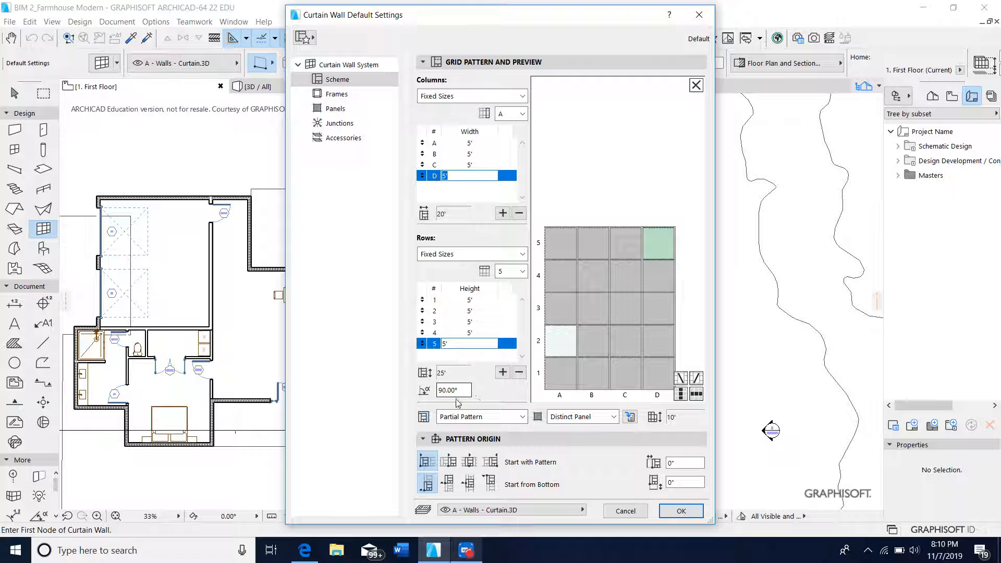
pyautogui.click(520, 417)
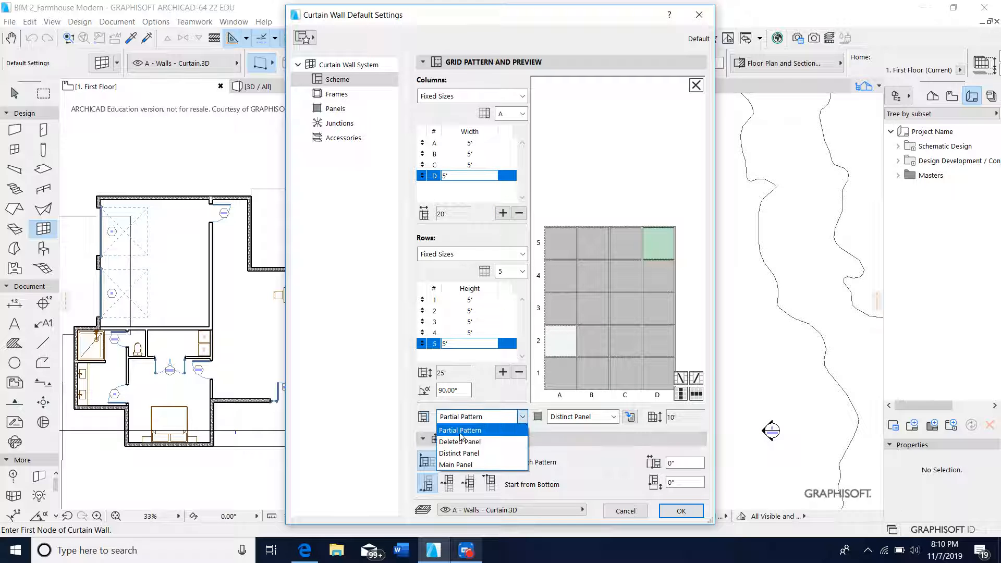
pyautogui.click(592, 440)
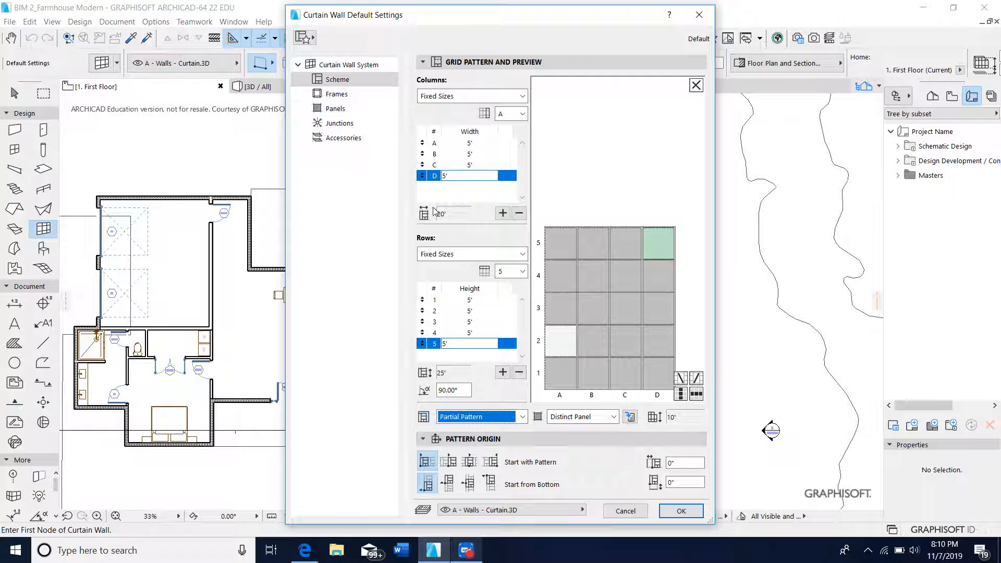
# - Examine the frame types available for the curtain wall's mullion and transom frames
pyautogui.click(338, 94)
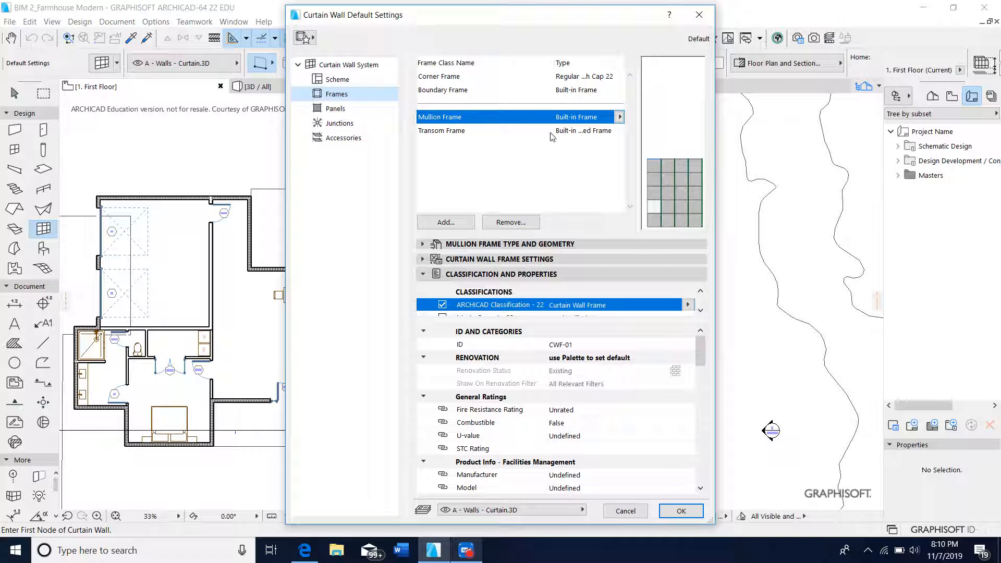
pyautogui.click(619, 117)
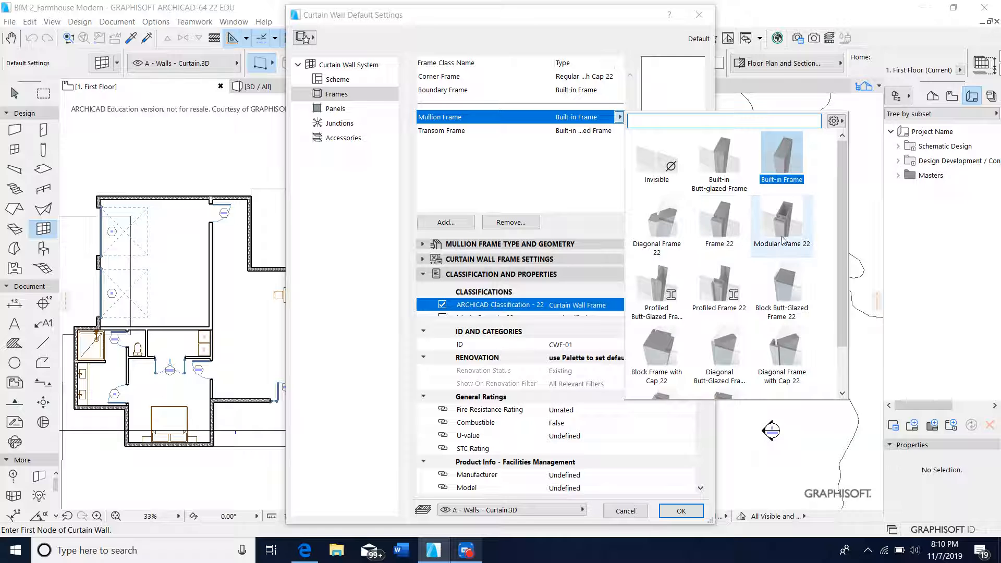
pyautogui.scroll(-2, 724, 274)
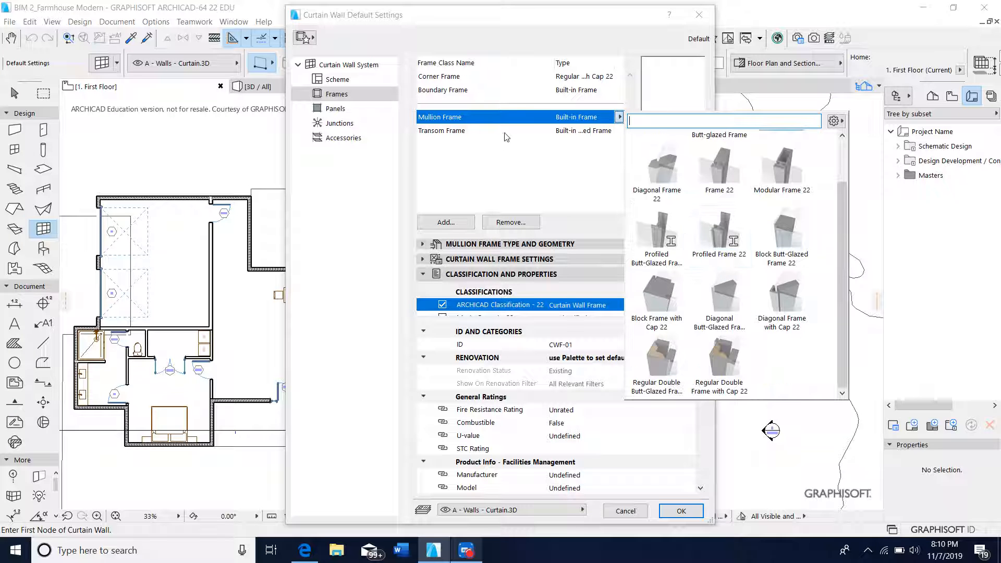
pyautogui.click(539, 135)
pyautogui.click(593, 132)
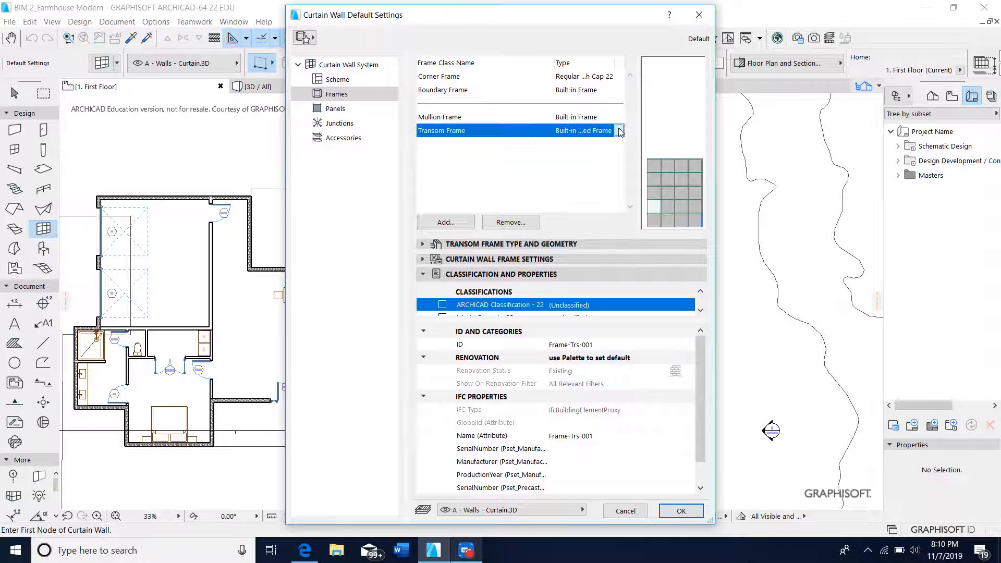
pyautogui.click(619, 130)
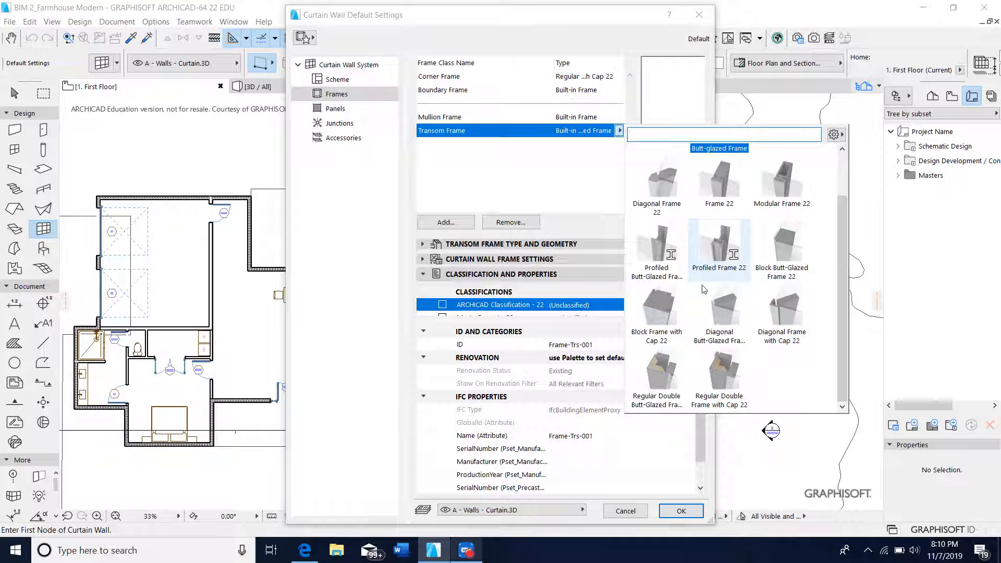
pyautogui.click(575, 167)
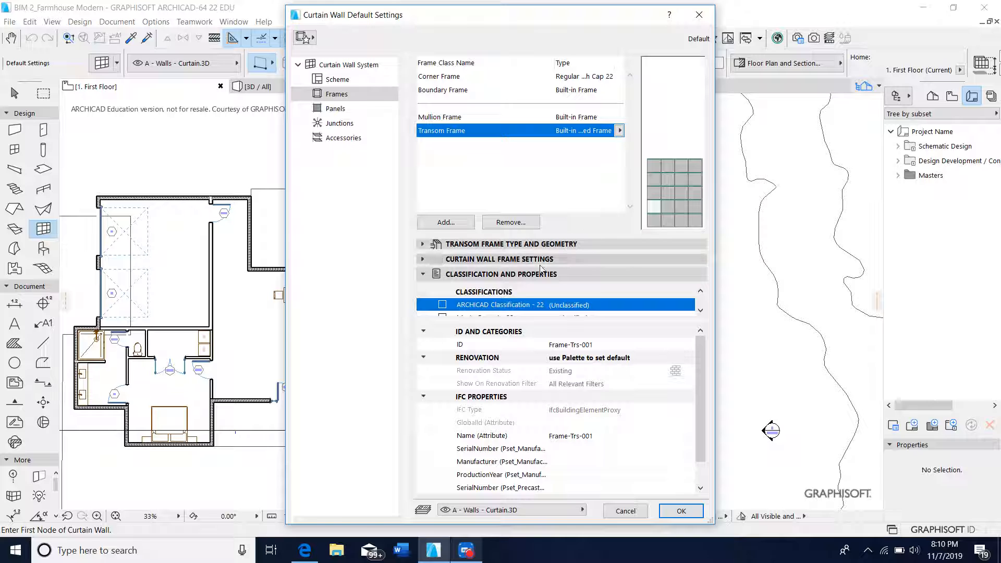
# - Examine the transom frame's type and geometry, building material choices, and classification and properties, keeping Metal - Non Structural
pyautogui.click(434, 244)
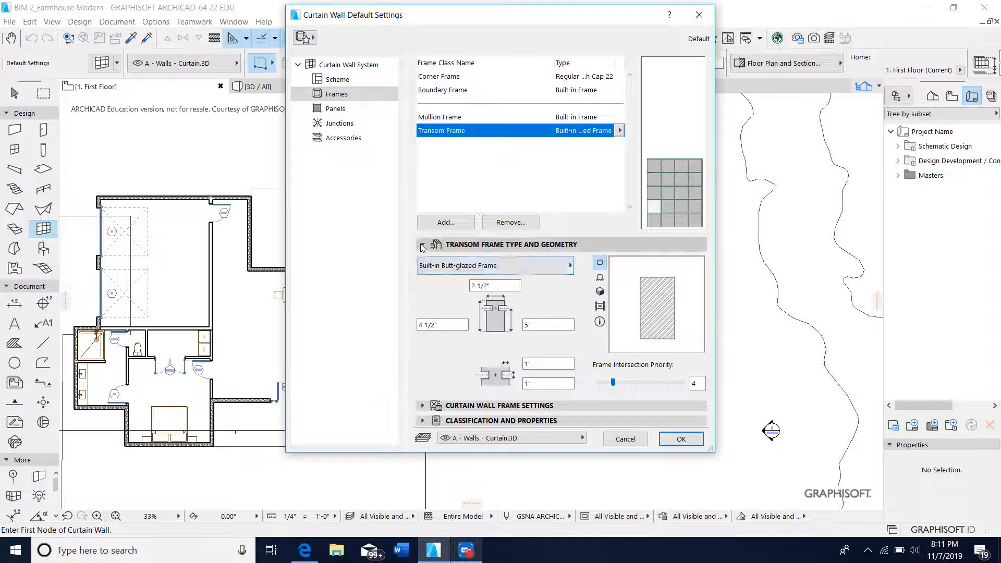
pyautogui.click(423, 406)
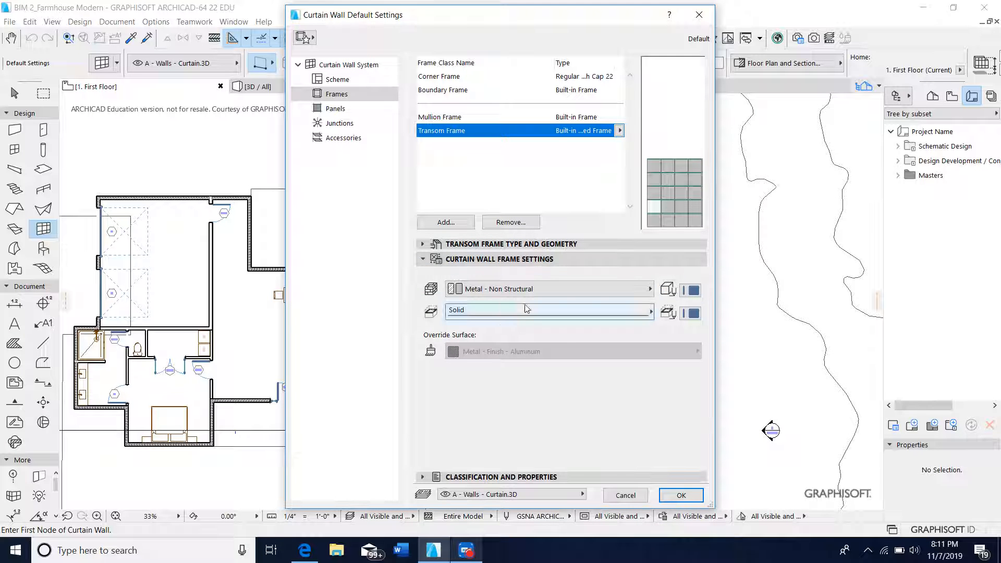
pyautogui.click(542, 289)
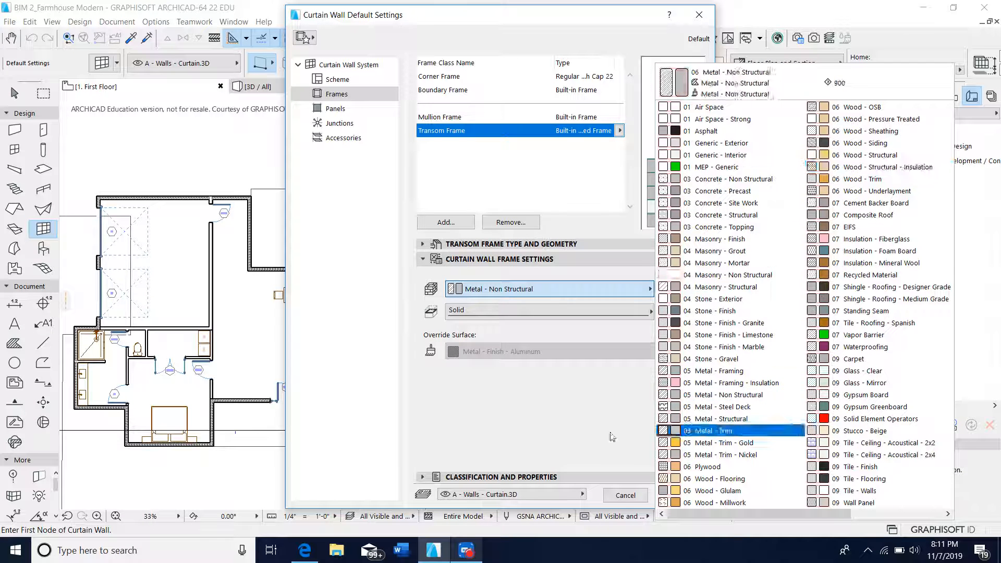
pyautogui.click(740, 394)
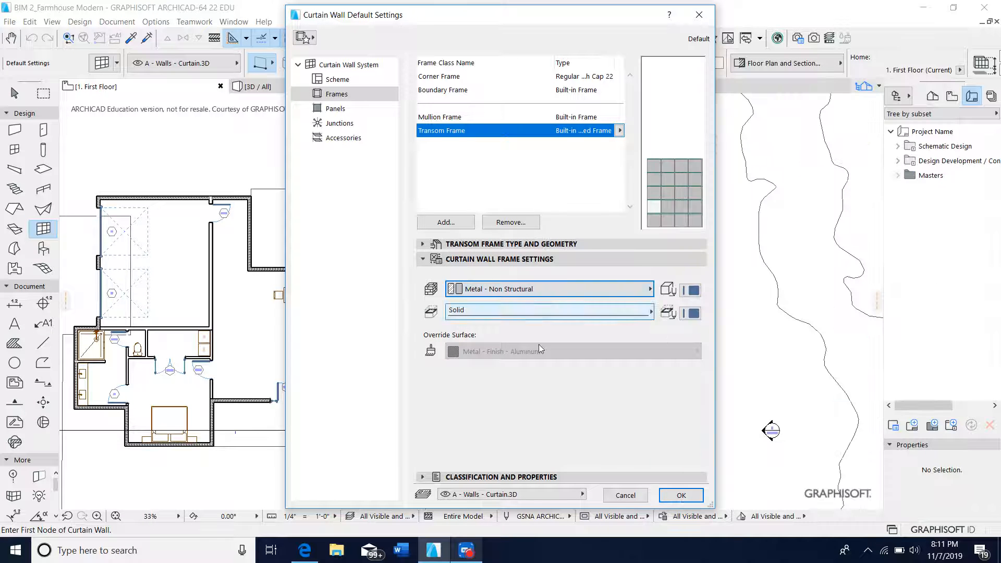
pyautogui.click(422, 476)
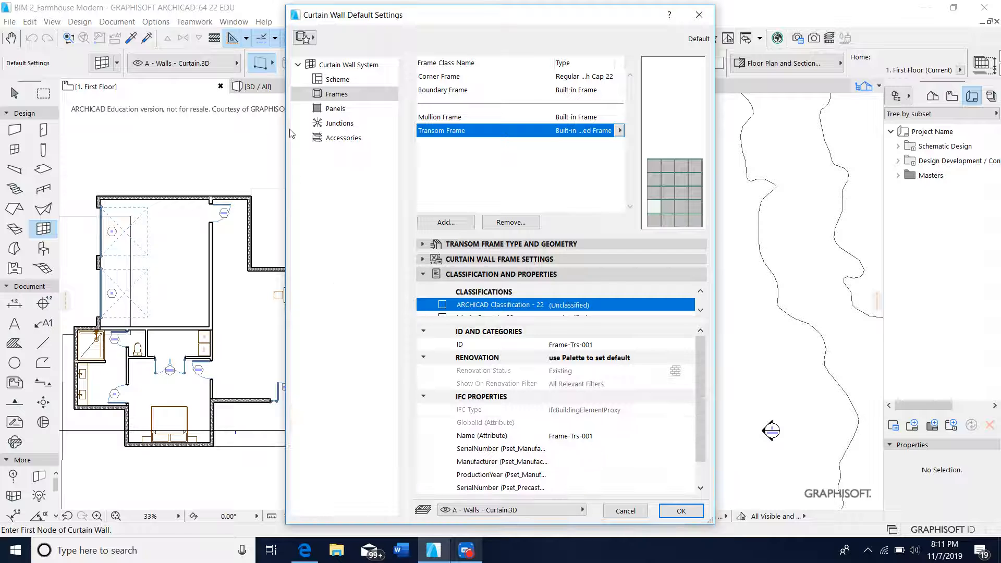
# - Set the curtain wall's Distinct Panel class to the CW Window 22 panel type
pyautogui.click(333, 108)
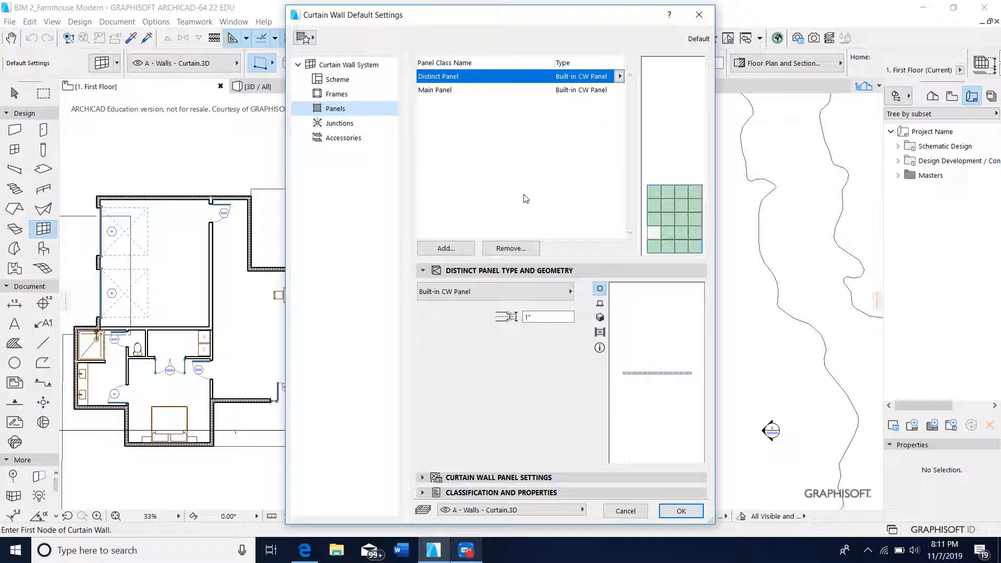
pyautogui.click(553, 298)
pyautogui.scroll(-1, 675, 355)
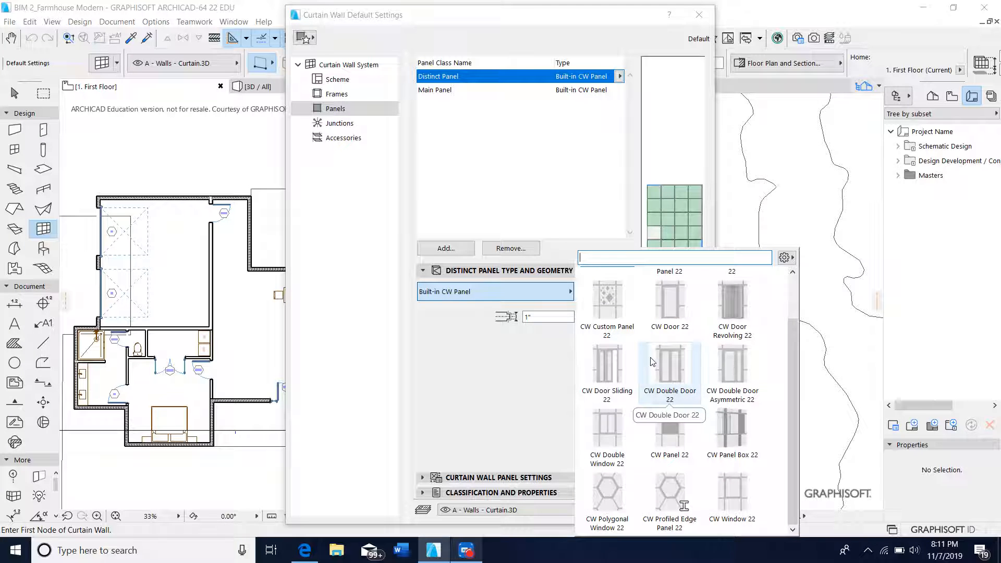
pyautogui.scroll(1, 651, 362)
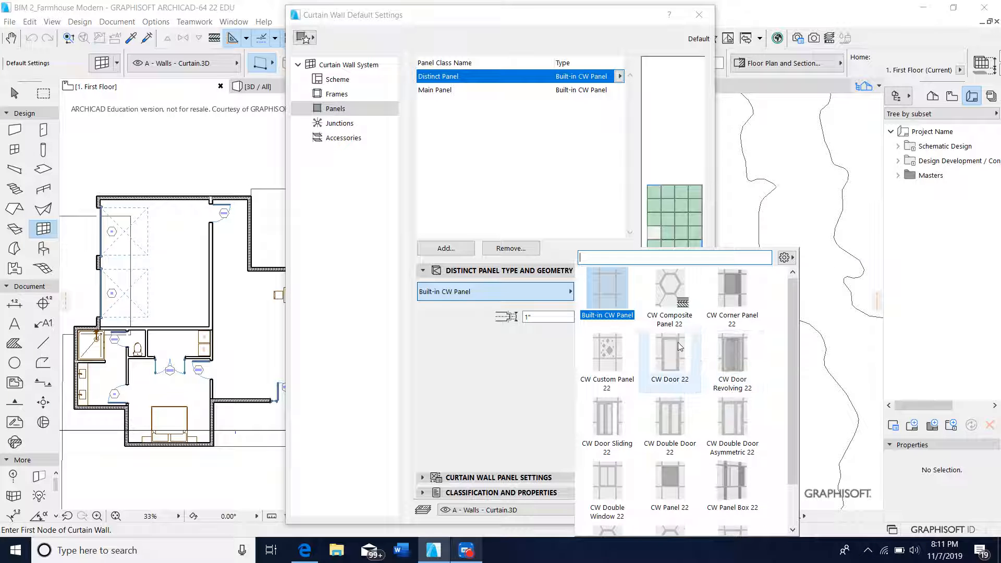
pyautogui.scroll(-1, 678, 343)
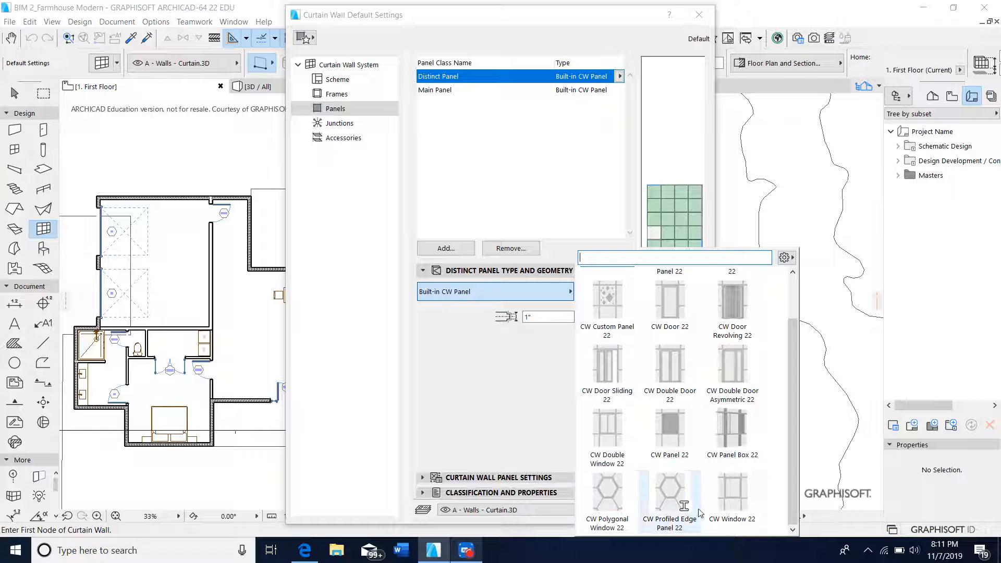
pyautogui.click(749, 498)
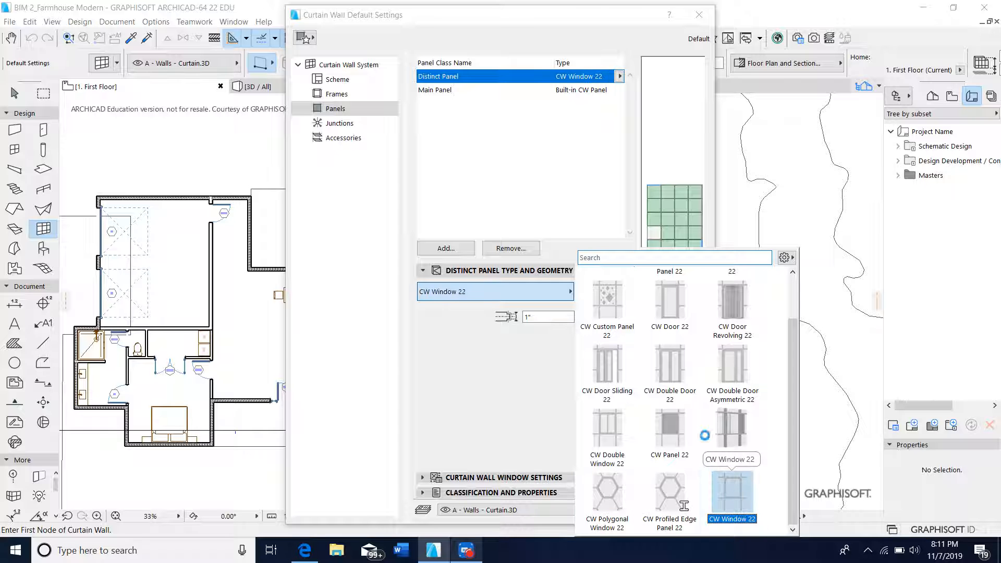
pyautogui.scroll(1, 706, 440)
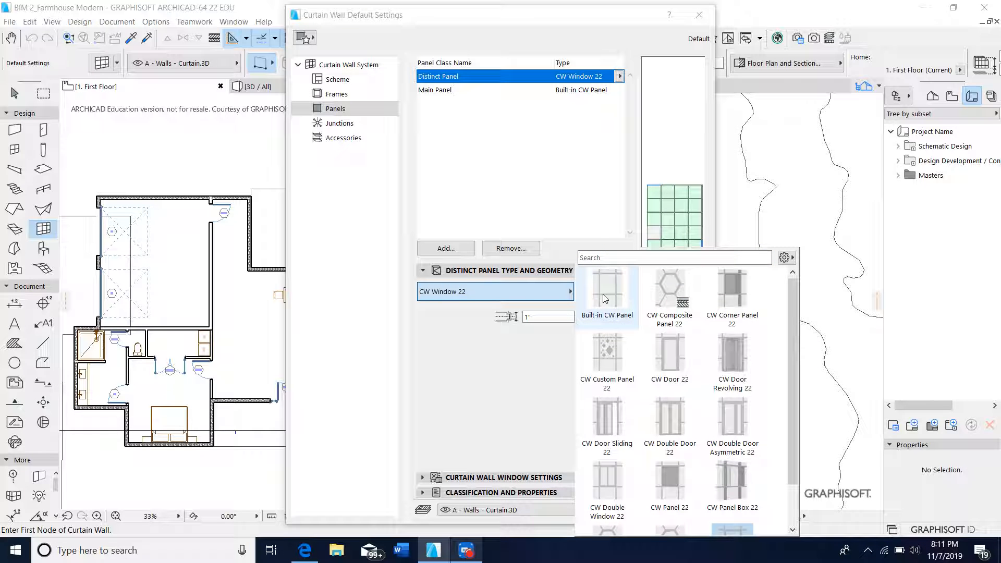
pyautogui.scroll(-1, 672, 427)
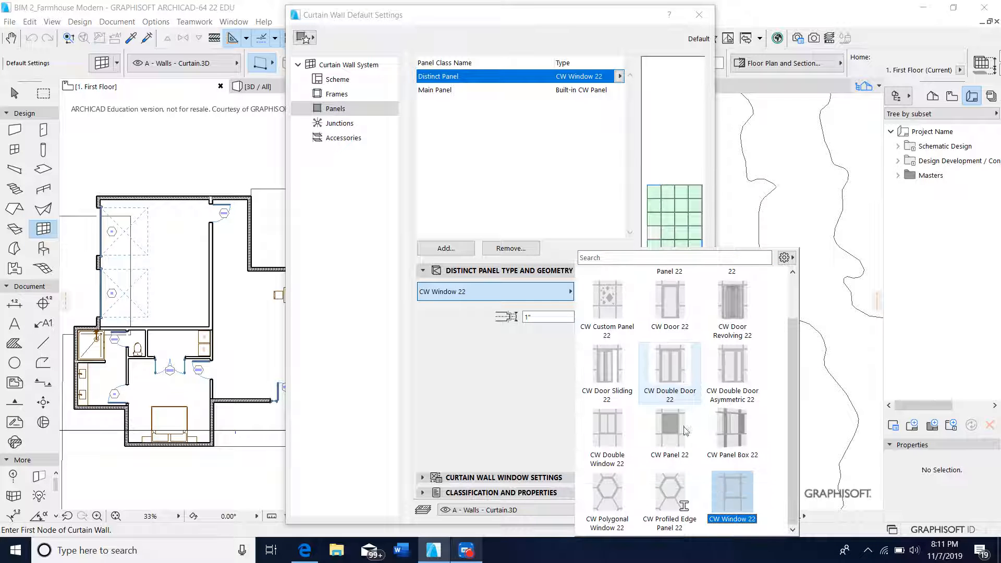
pyautogui.click(723, 488)
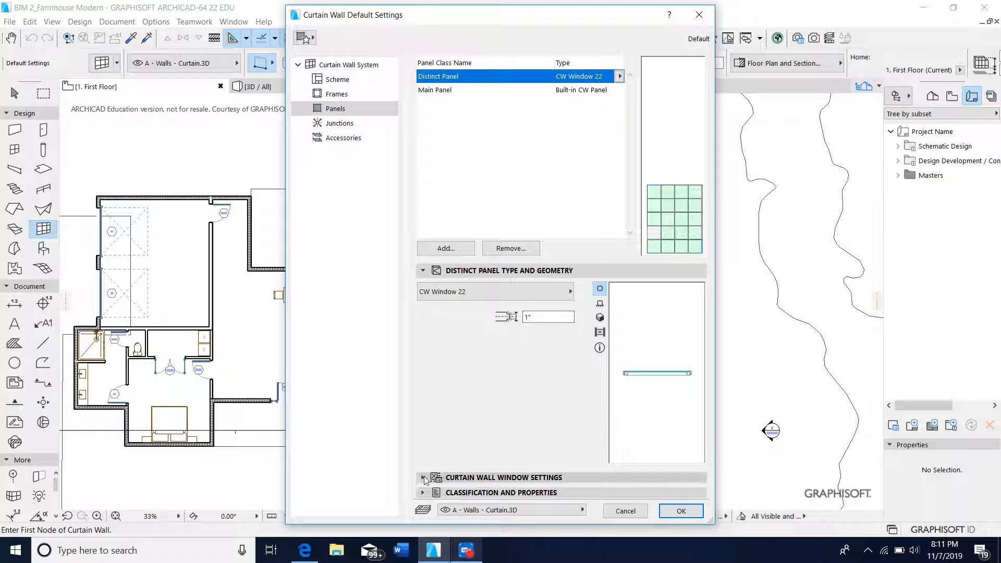
# - Examine the distinct panel's curtain wall window settings and its classification and properties
pyautogui.click(495, 478)
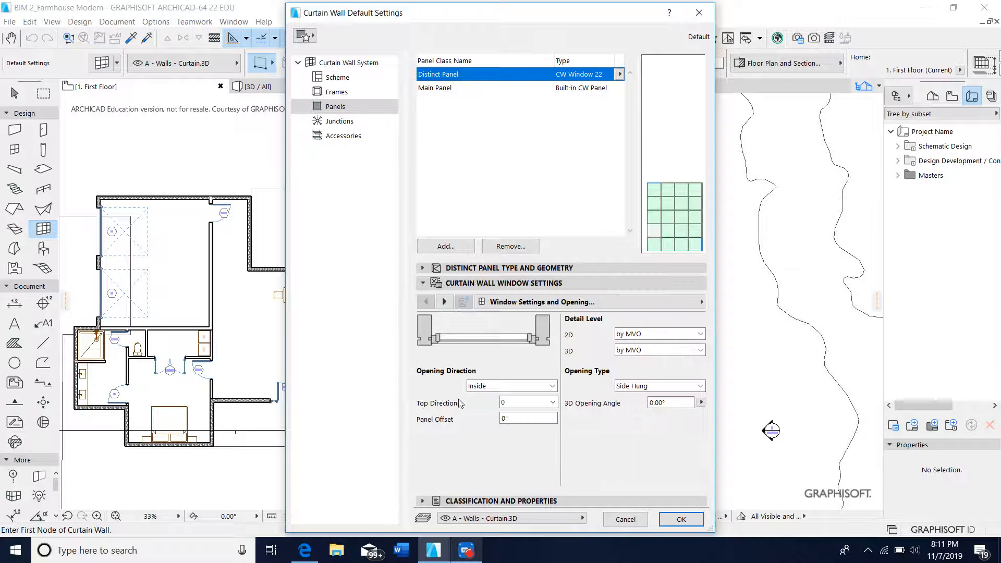
pyautogui.click(421, 501)
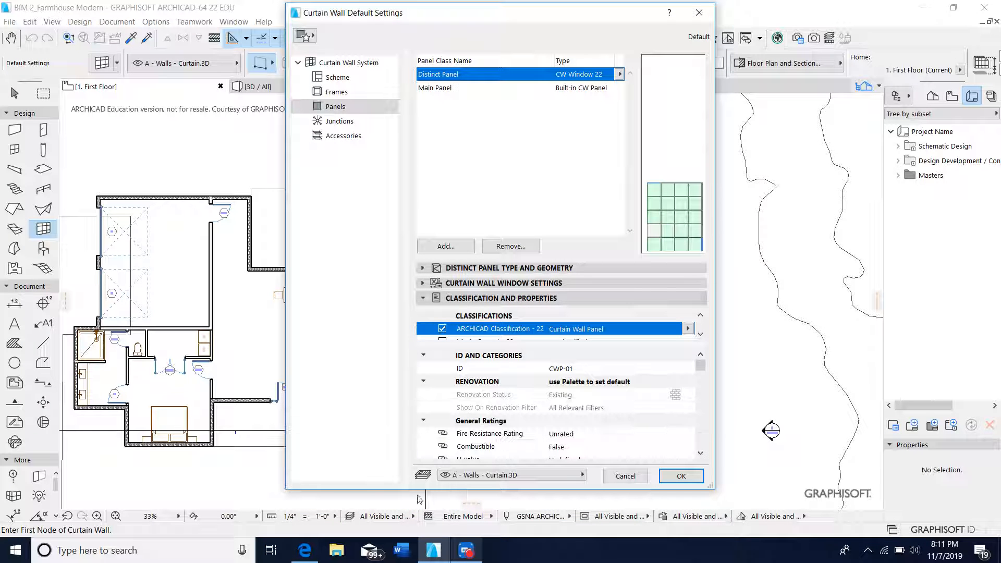
pyautogui.click(423, 298)
pyautogui.click(424, 299)
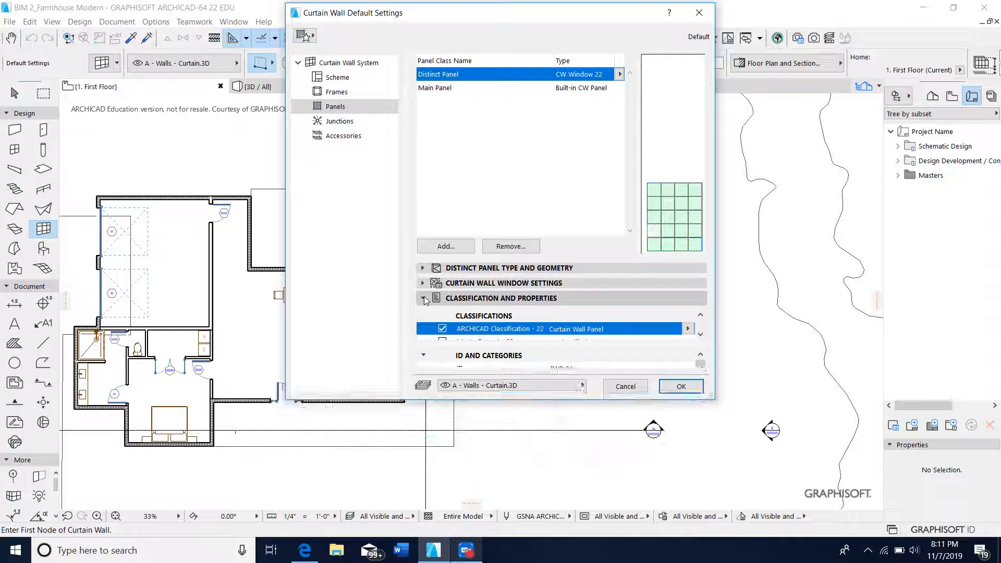
pyautogui.click(423, 283)
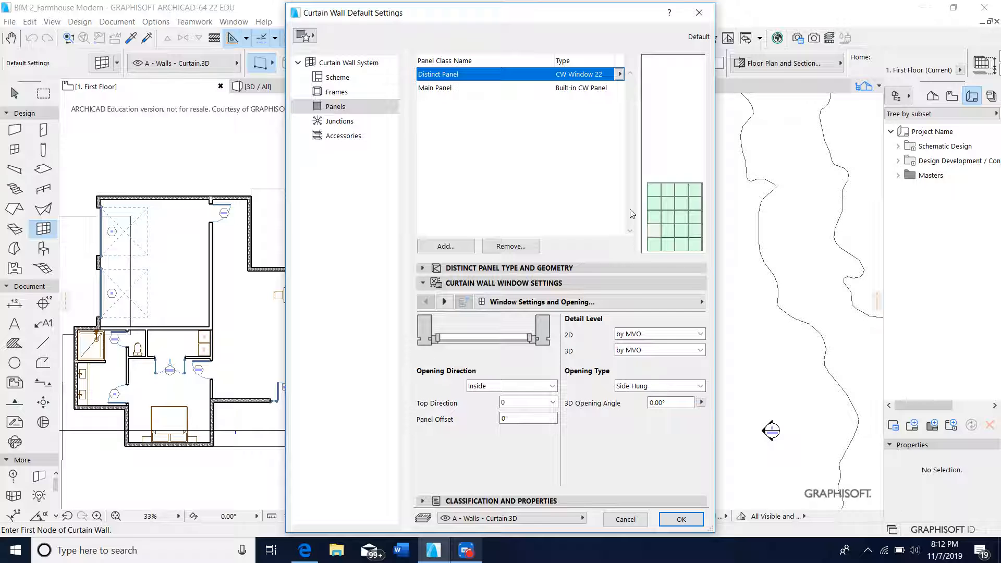
# - Try the Outside opening direction for the distinct panel's window, restore Inside, and review the available opening types
pyautogui.click(551, 386)
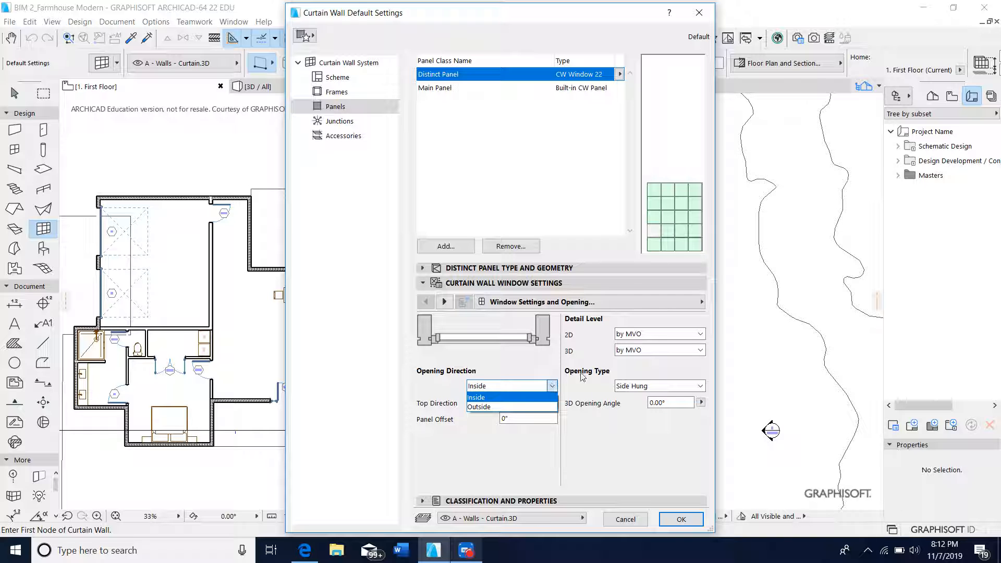
pyautogui.click(489, 407)
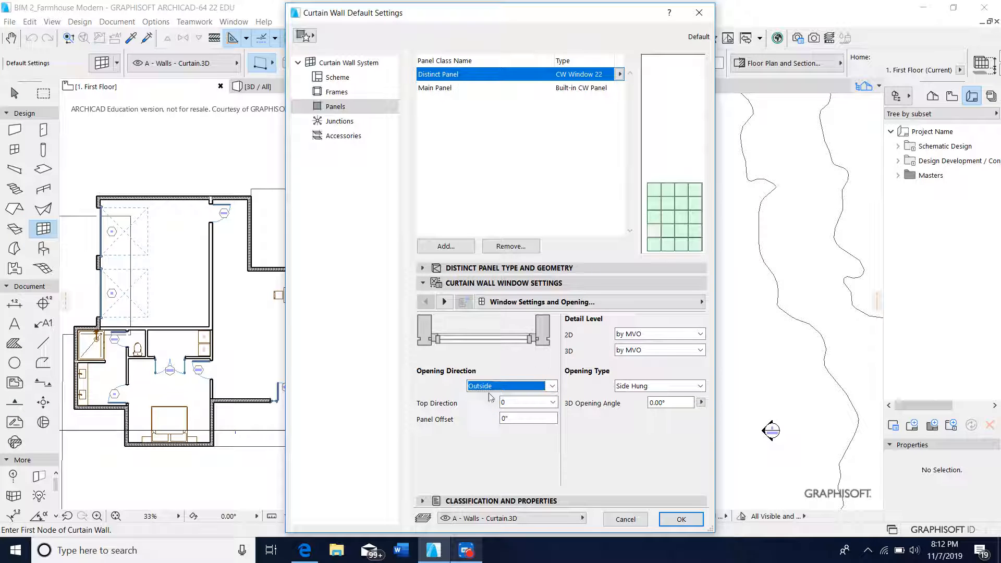
pyautogui.click(553, 385)
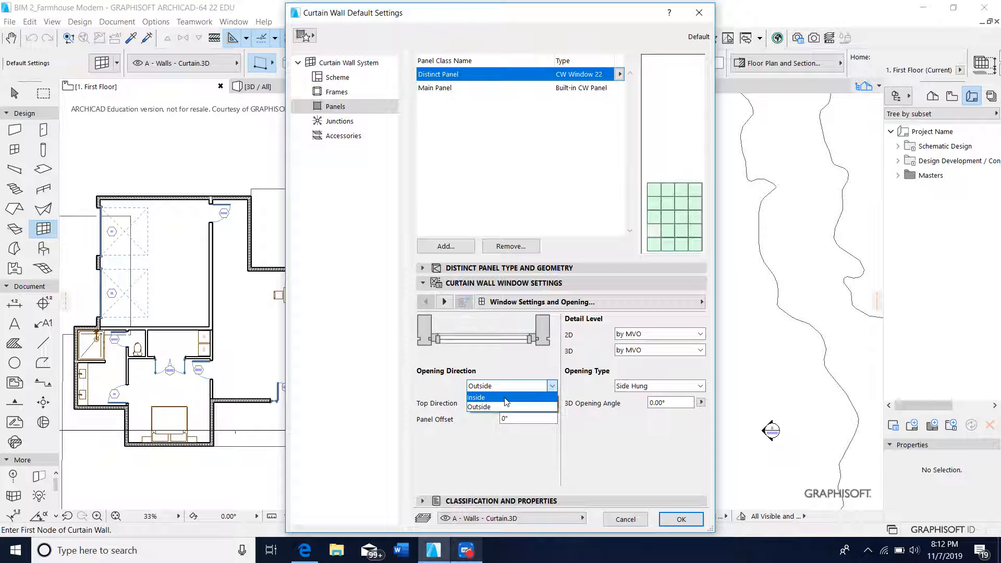
pyautogui.click(505, 399)
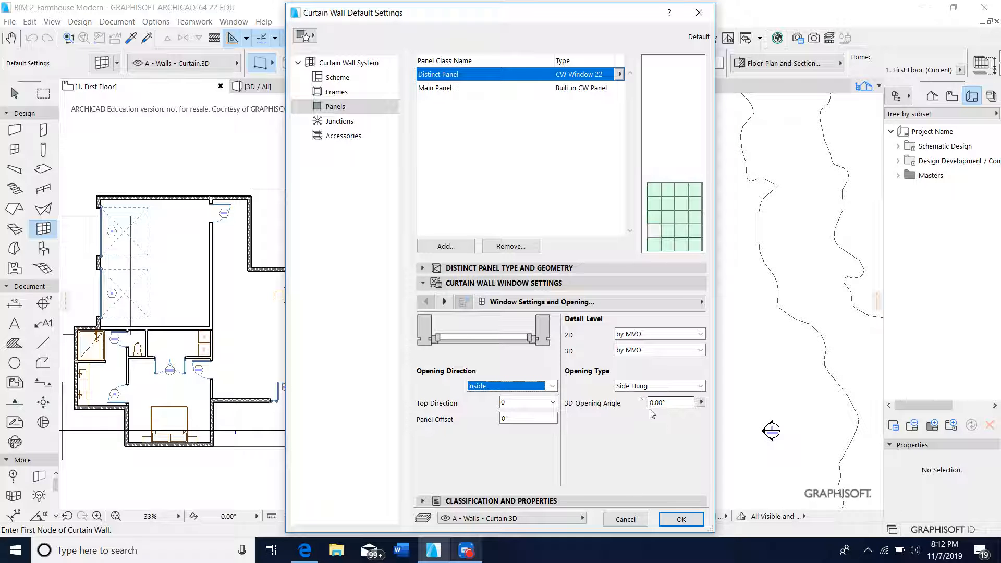
pyautogui.click(702, 387)
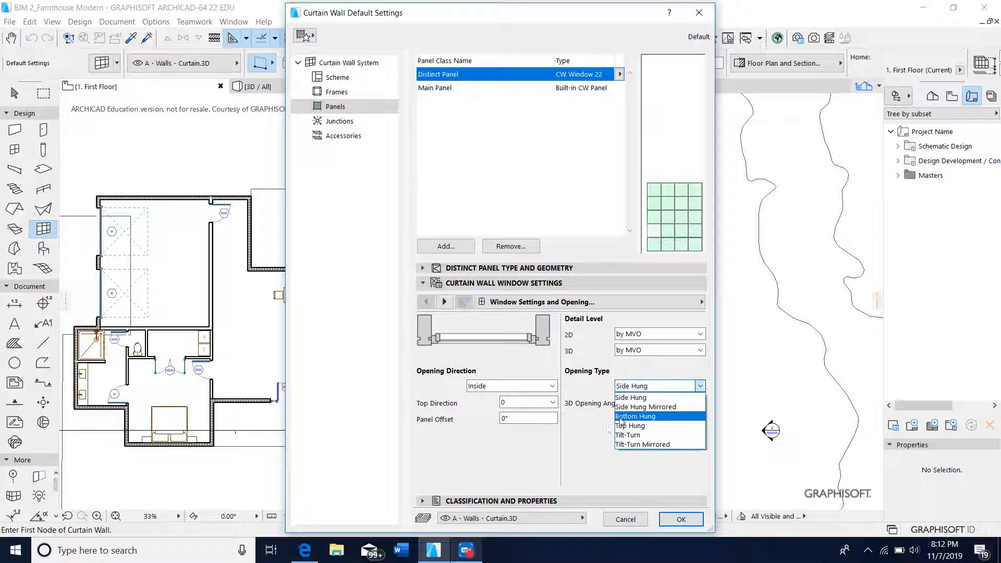
pyautogui.click(592, 435)
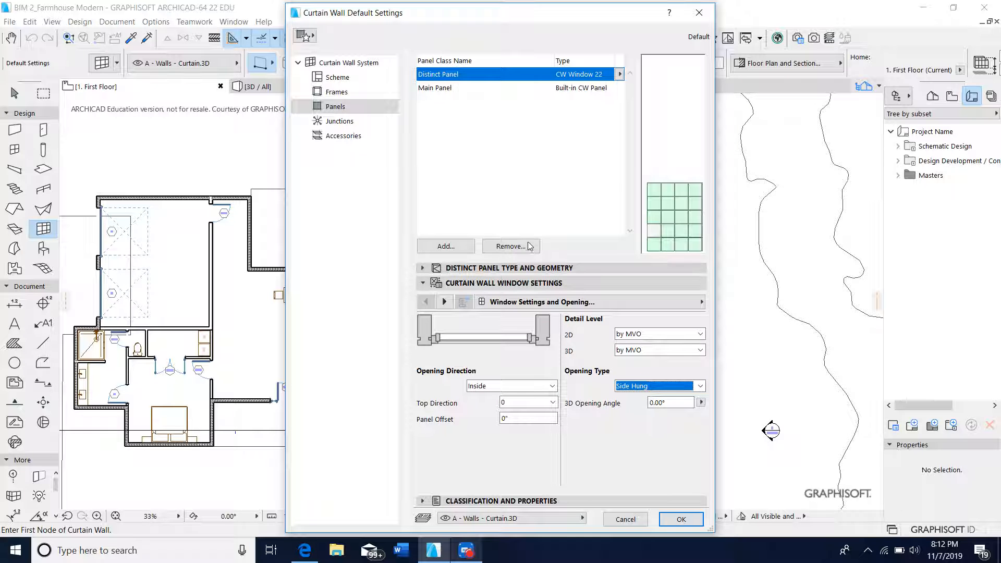
# - Examine the curtain wall's junction settings and the accessory types and settings, keeping Sun Shade 22 as the accessory
pyautogui.click(339, 123)
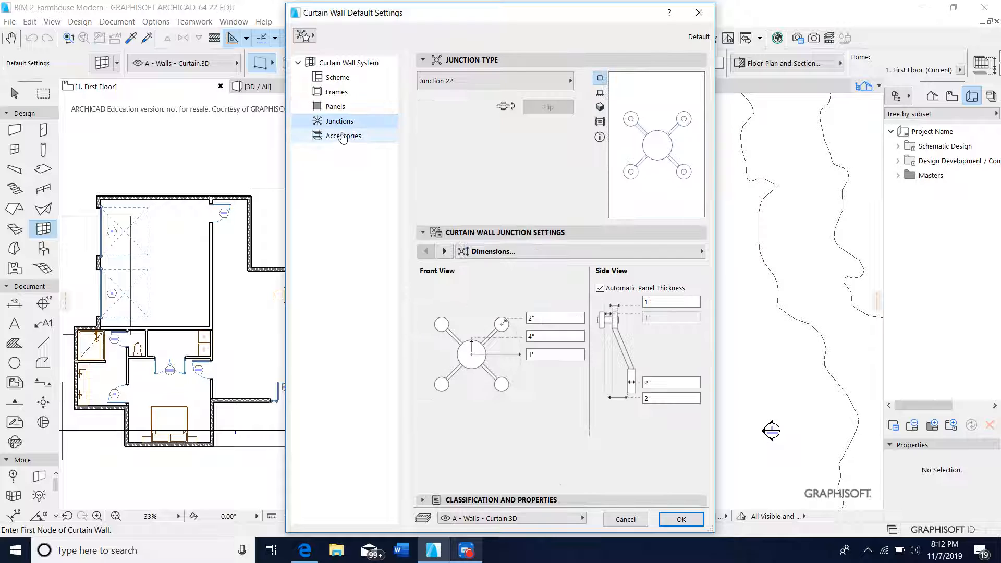
pyautogui.click(342, 137)
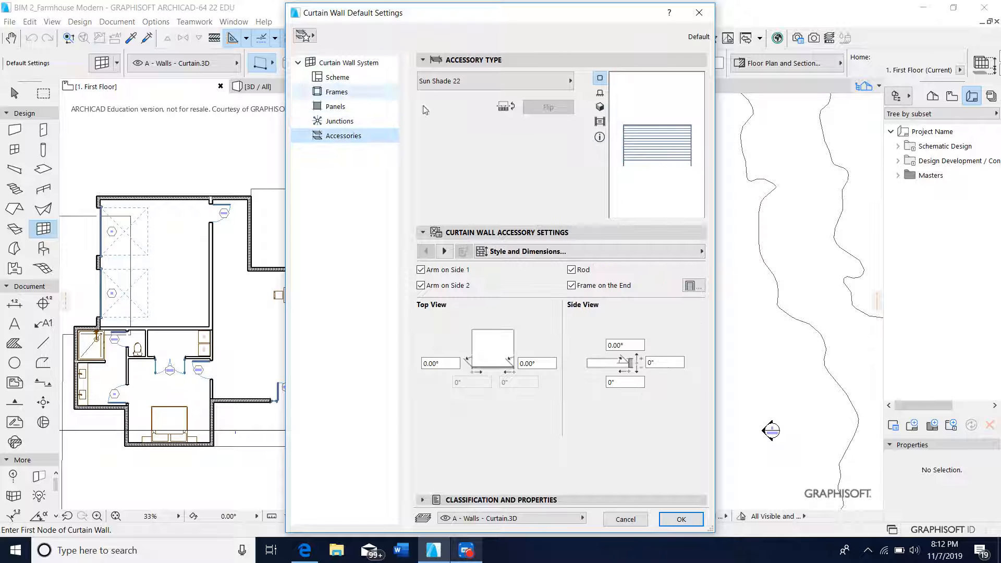
pyautogui.click(569, 82)
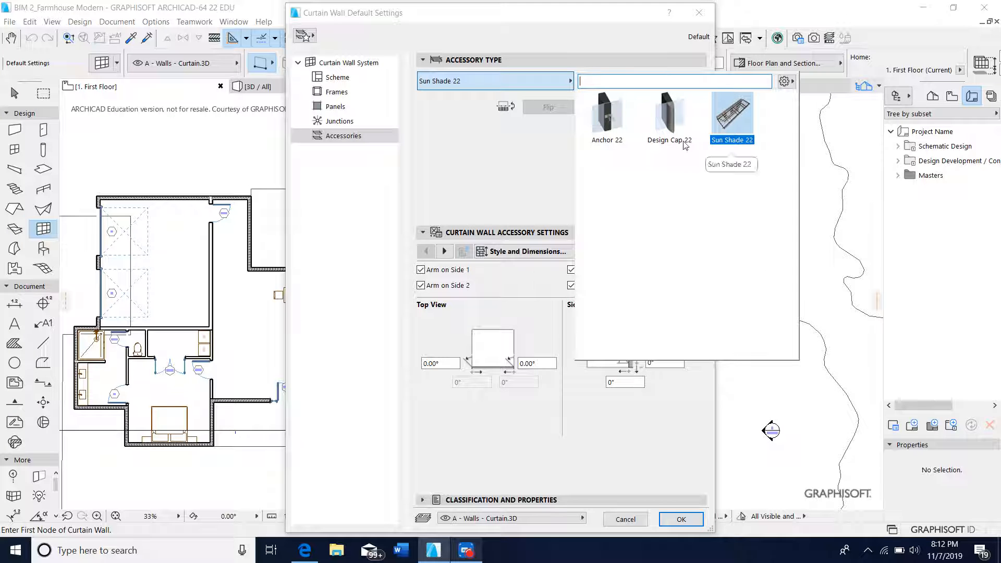
pyautogui.click(727, 123)
pyautogui.click(423, 232)
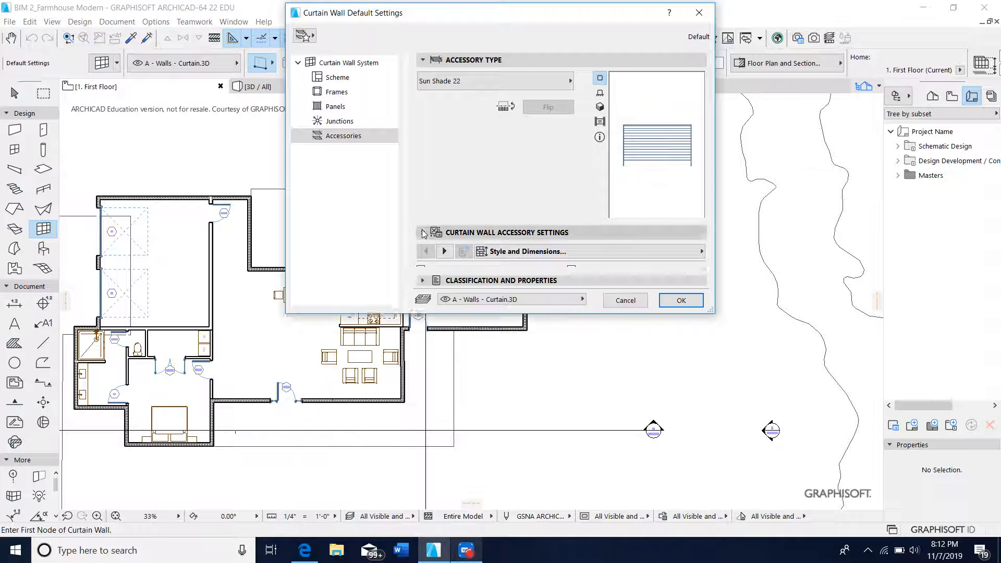
pyautogui.click(423, 232)
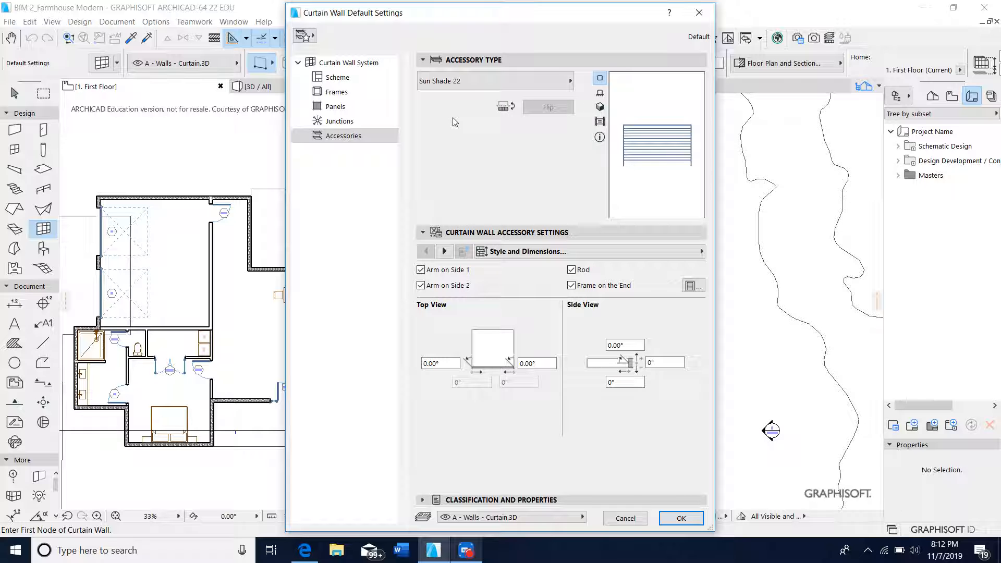
# - Apply the curtain wall default settings without discarding the changes made to them
pyautogui.click(630, 518)
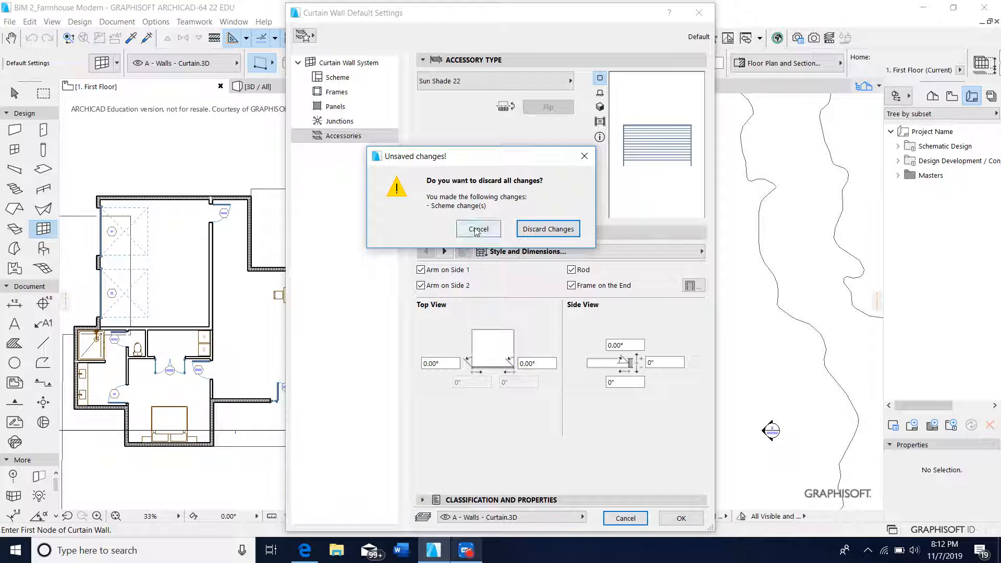
pyautogui.click(478, 228)
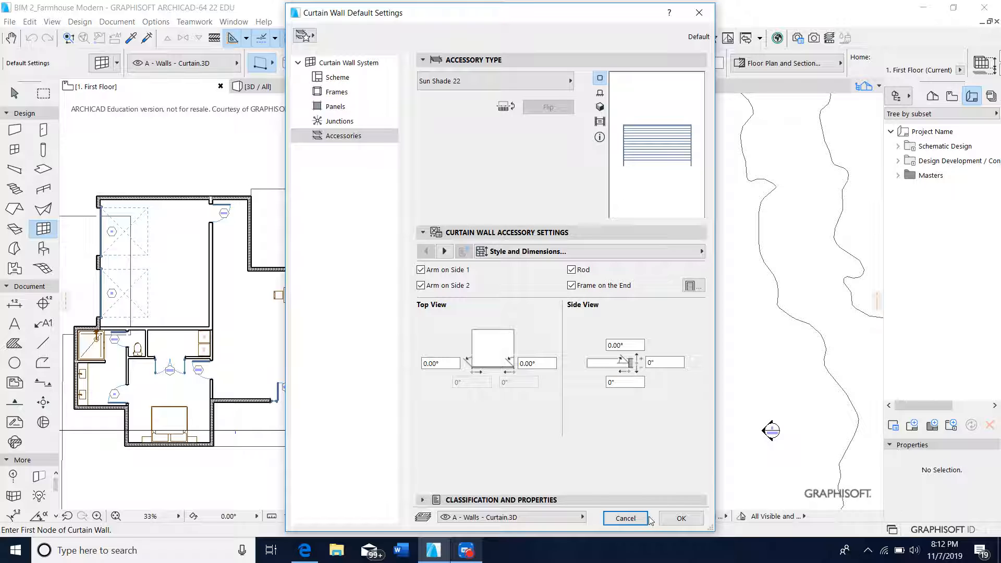
pyautogui.click(681, 518)
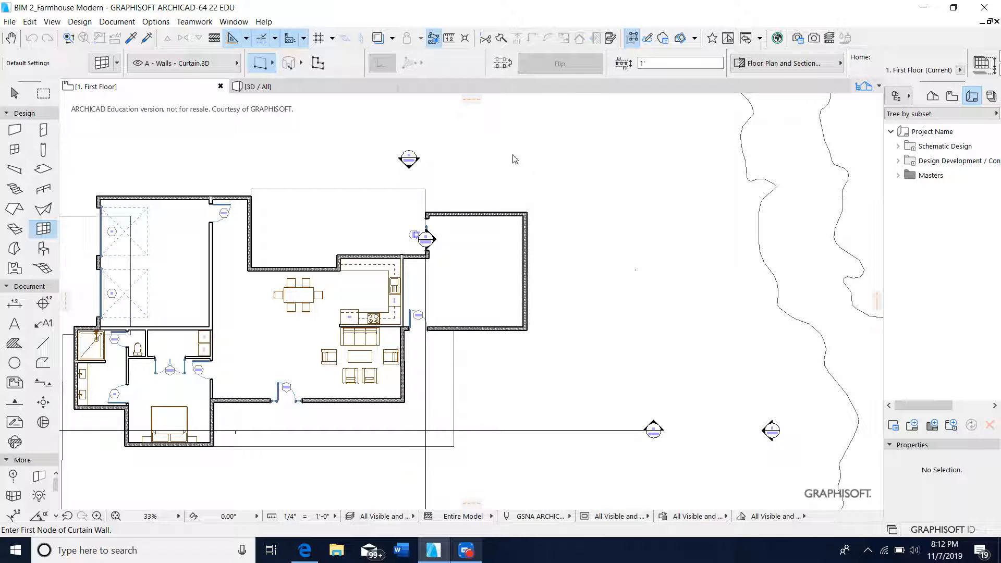
# - Draw a horizontal curtain wall about 39'-7" long in the open area northeast of the house and show it in 3D
pyautogui.click(932, 96)
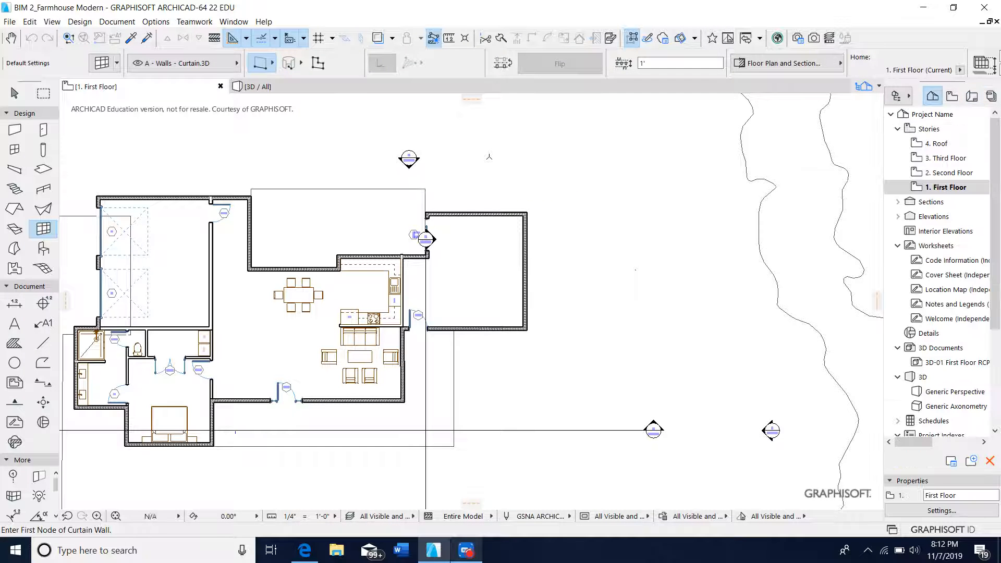
pyautogui.click(489, 158)
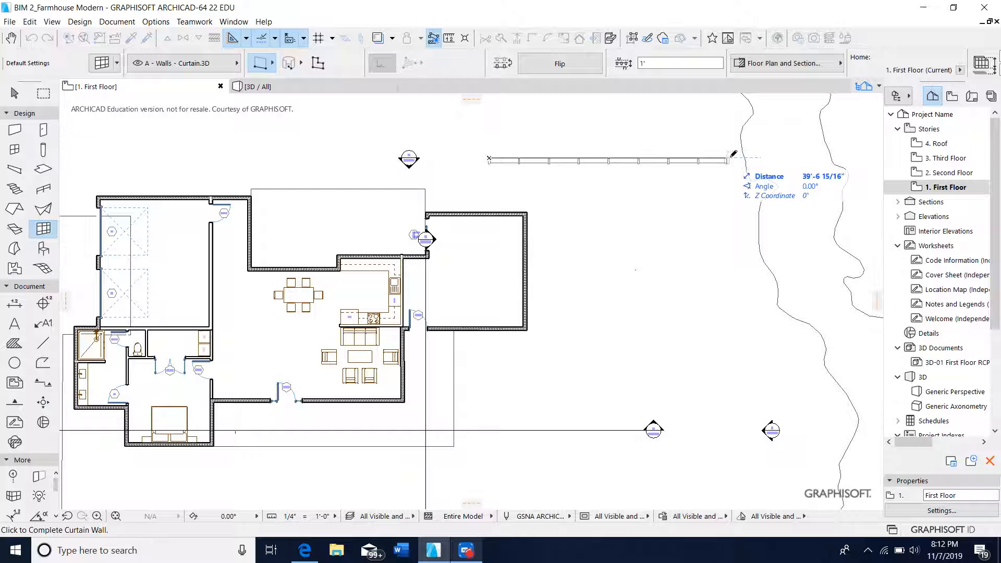
pyautogui.press('Escape')
pyautogui.click(727, 161)
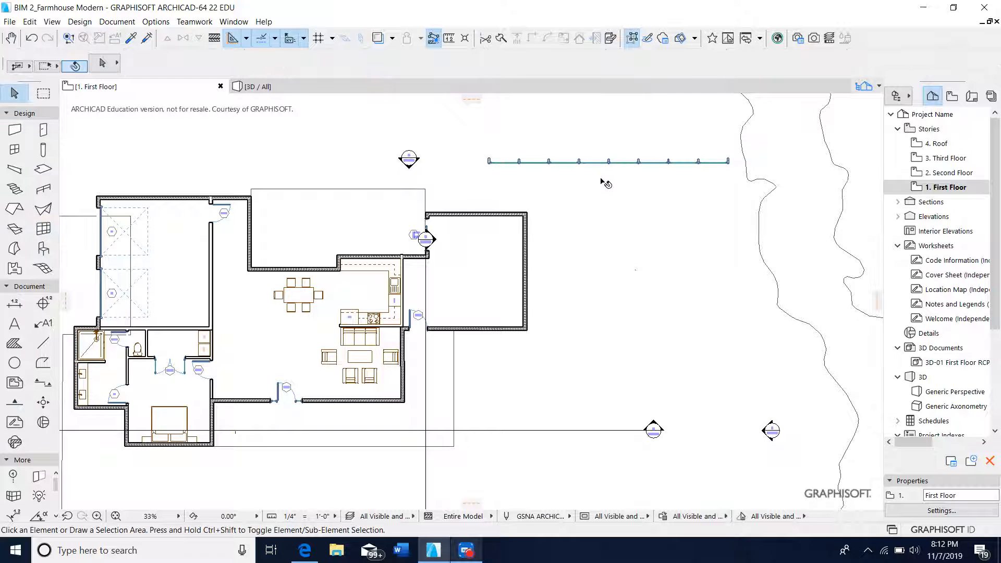
pyautogui.click(258, 90)
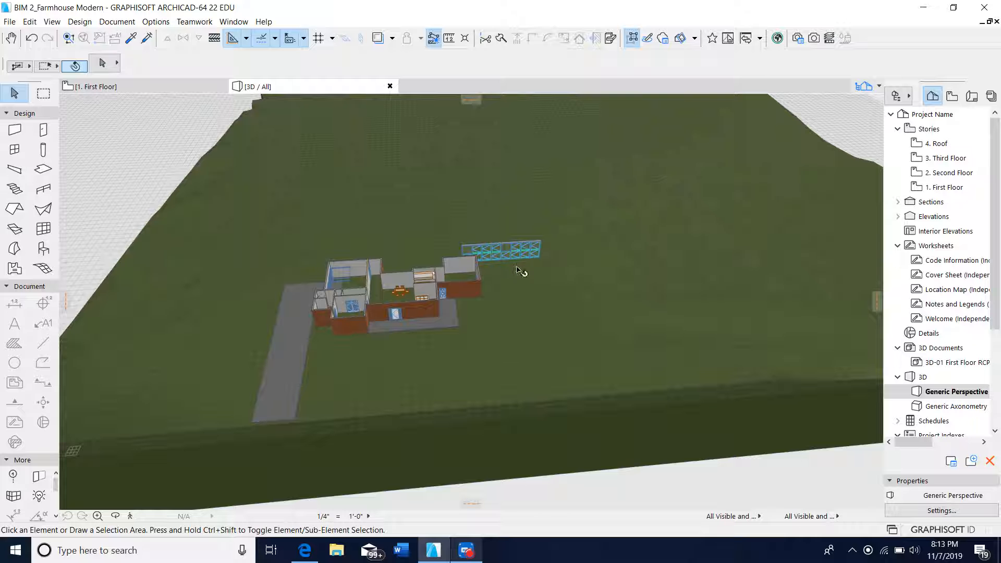
# - Enter Edit mode for the new curtain wall in 3D and try toggling its scheme grid and frame visibility
pyautogui.scroll(5, 518, 260)
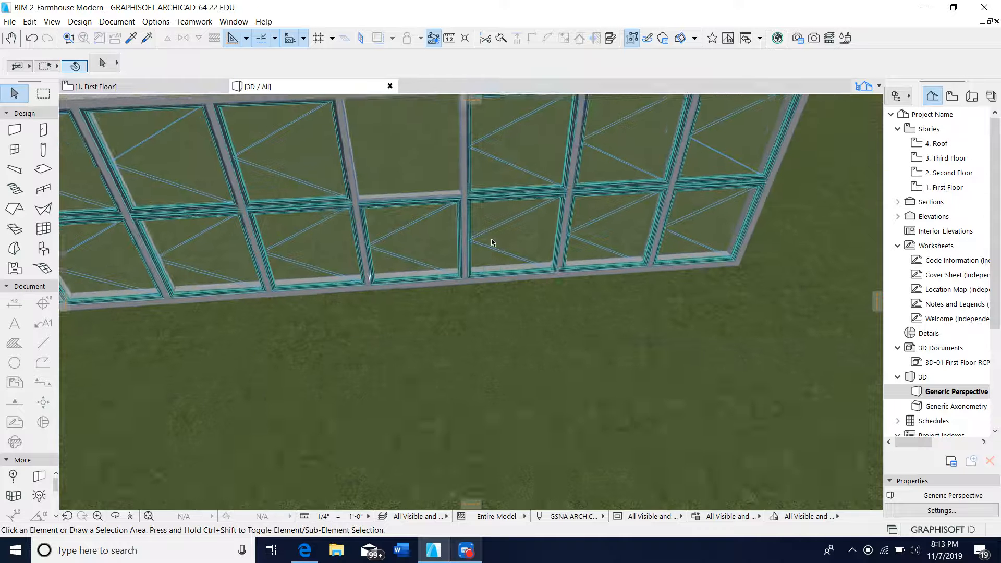
pyautogui.scroll(-2, 491, 242)
pyautogui.click(488, 201)
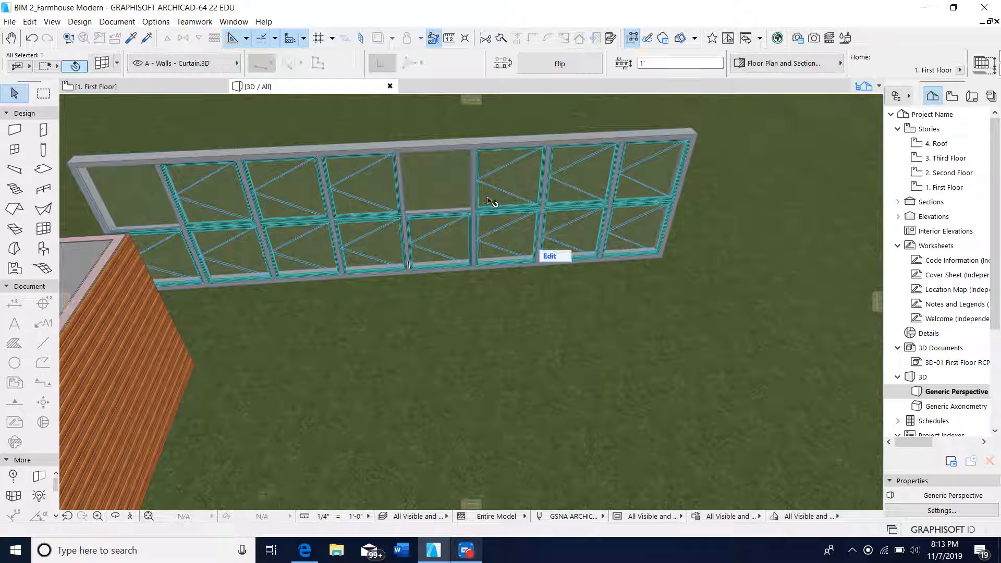
pyautogui.click(548, 257)
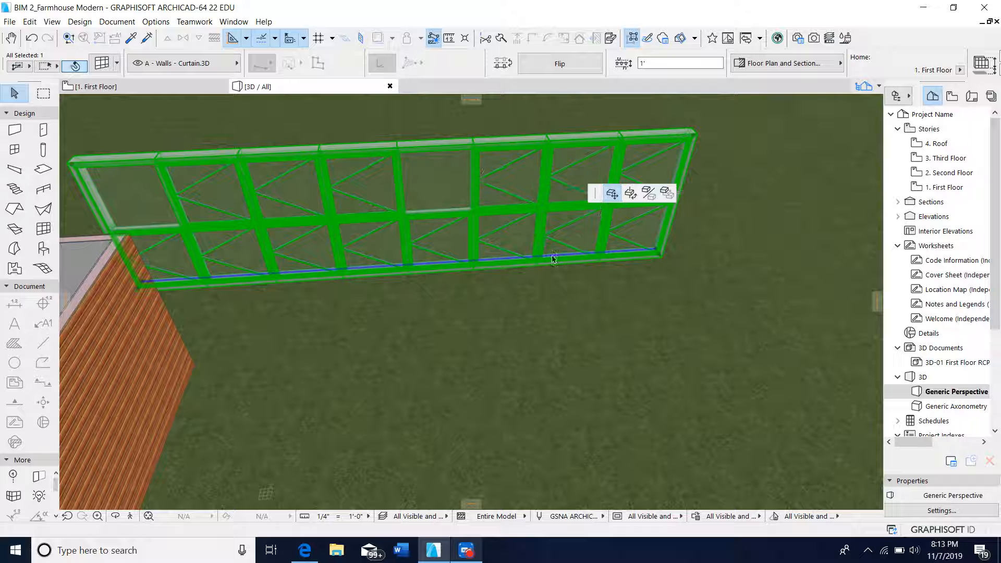
pyautogui.press('Escape')
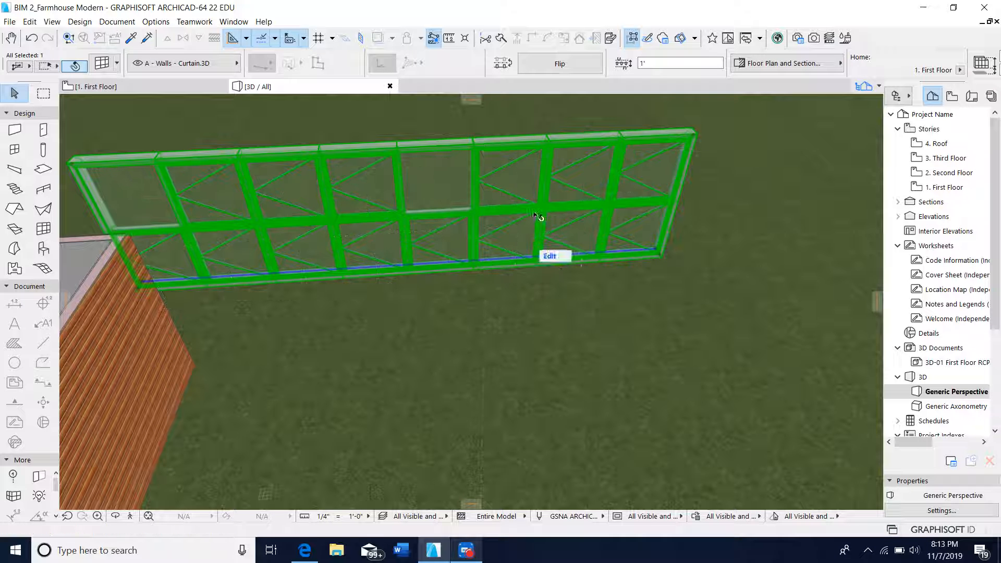
pyautogui.press('Escape')
pyautogui.click(540, 236)
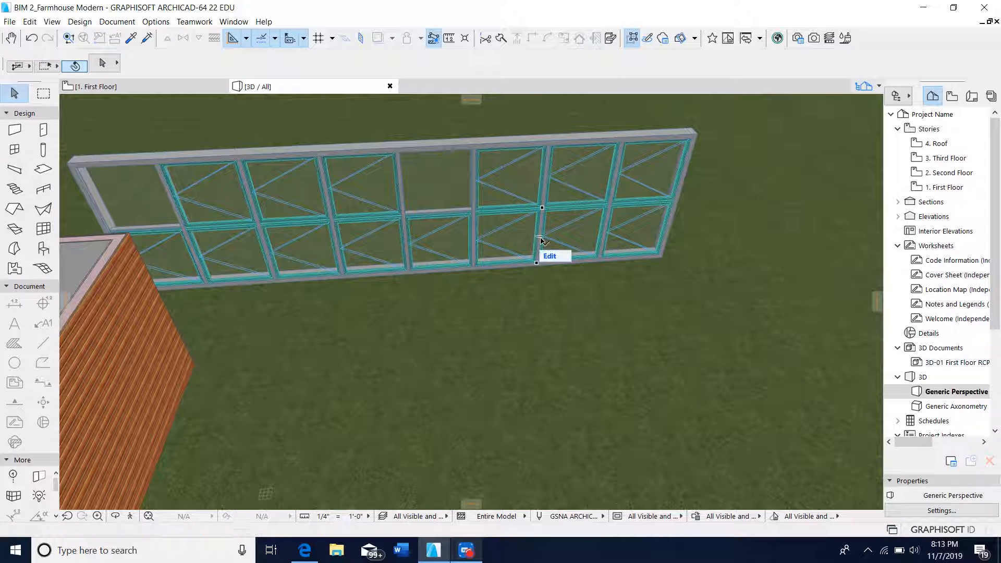
pyautogui.click(551, 256)
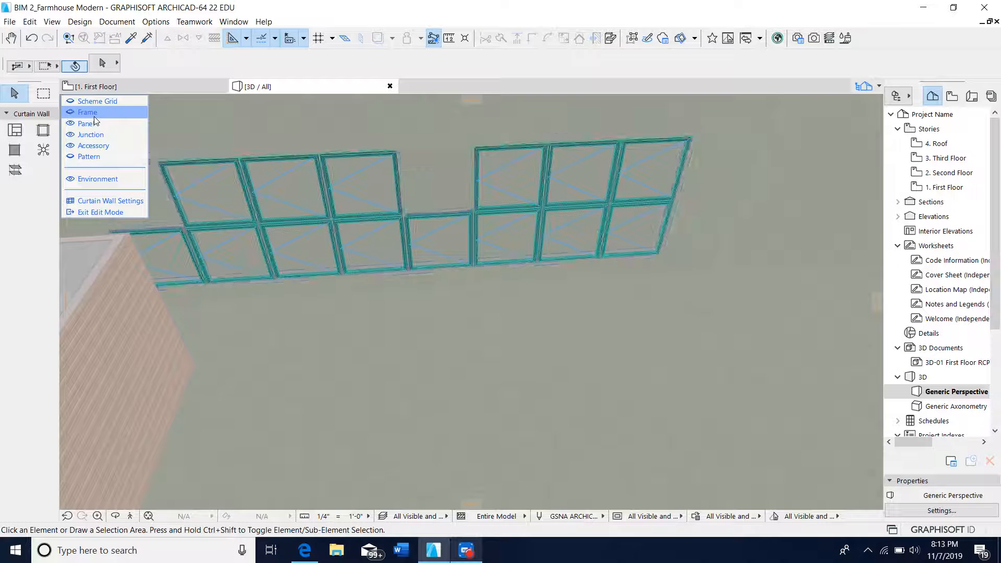
pyautogui.click(70, 102)
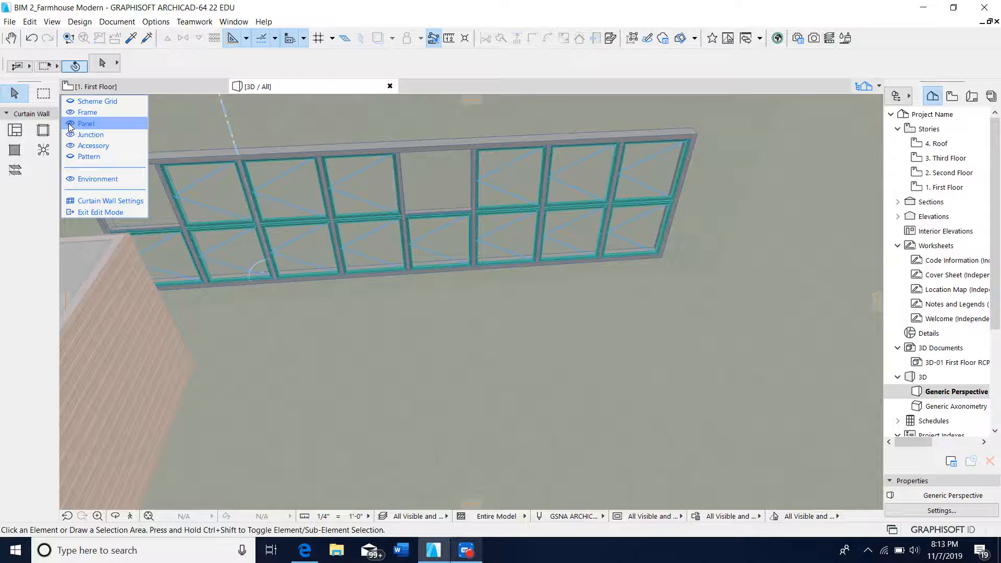
# - In the selected curtain wall's settings, change the Distinct Panel type to CW Door Revolving 22 and apply it
pyautogui.click(86, 201)
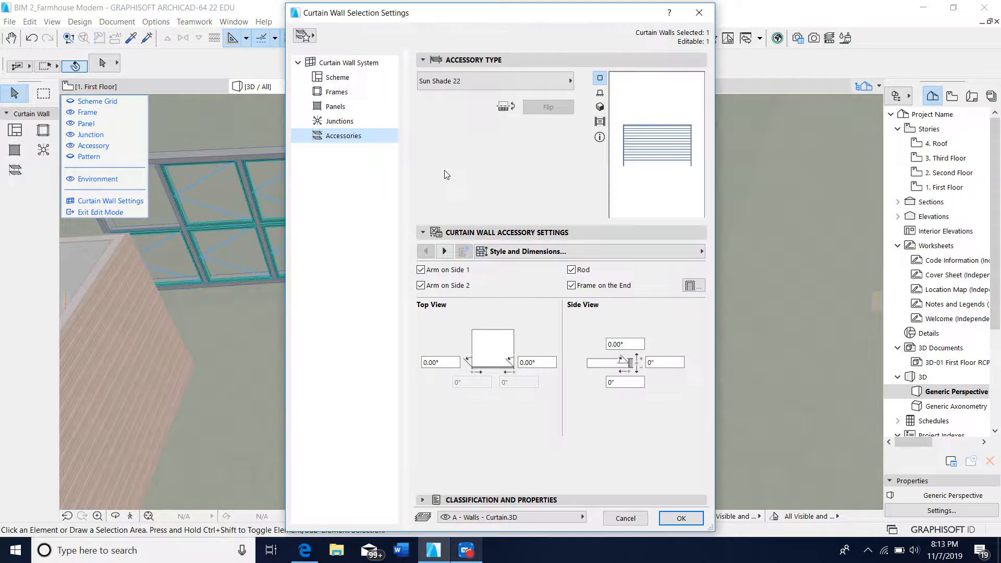
pyautogui.click(338, 78)
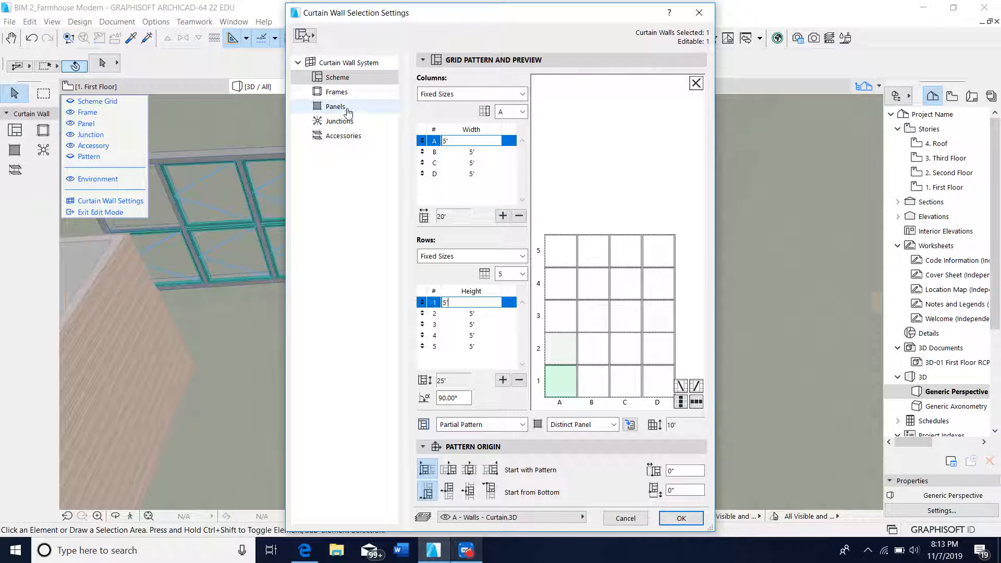
pyautogui.click(336, 93)
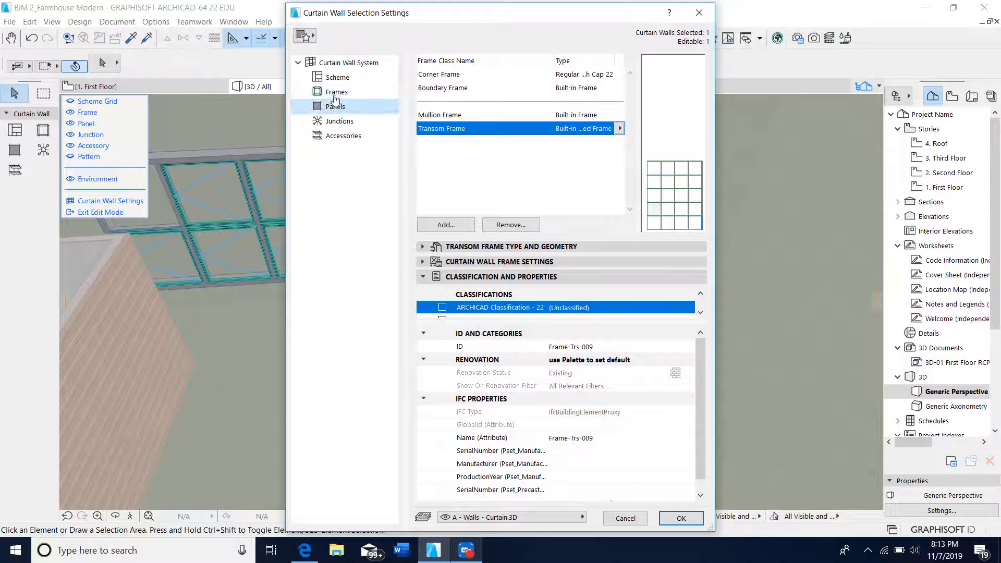
pyautogui.click(335, 106)
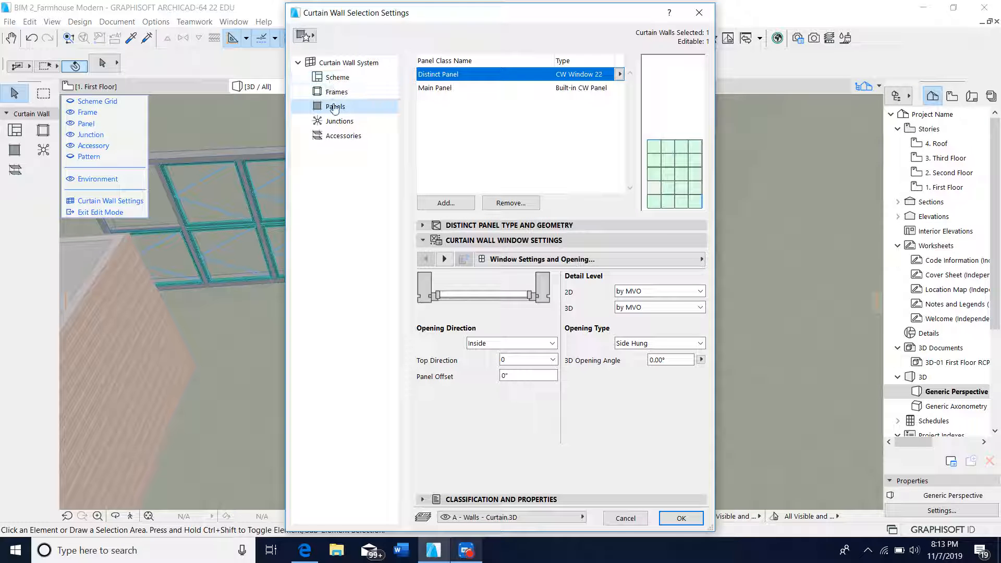
pyautogui.click(422, 226)
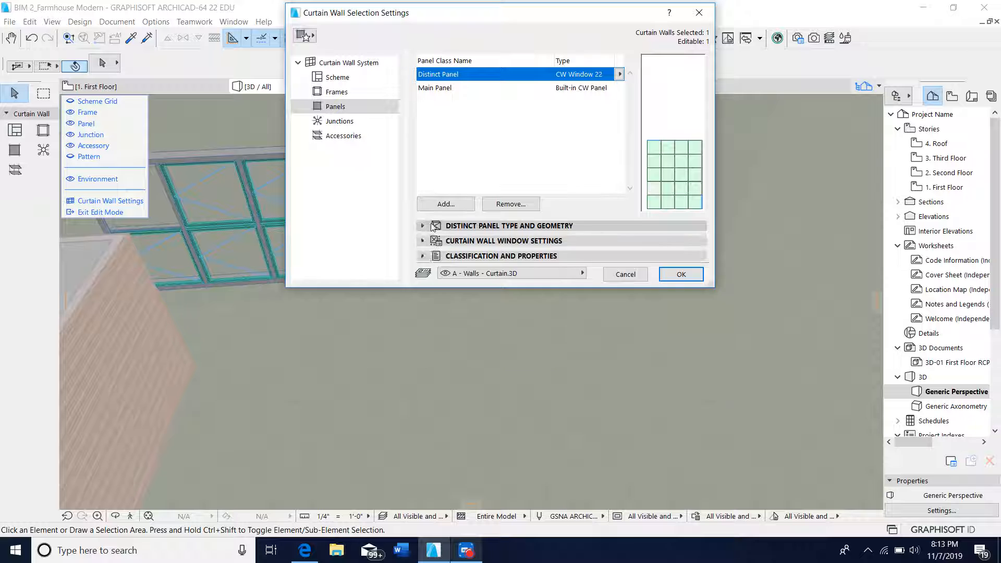
pyautogui.click(495, 246)
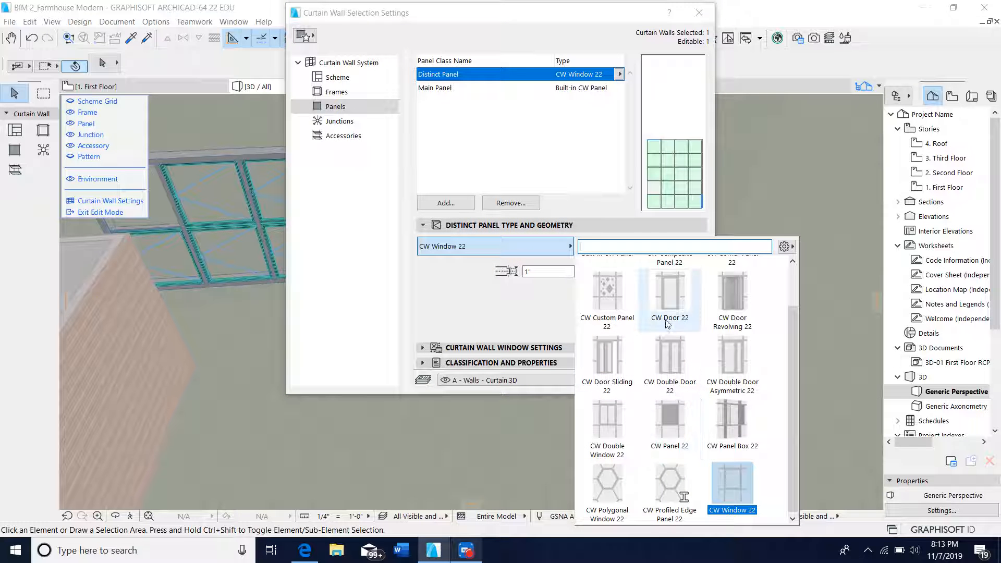
pyautogui.scroll(1, 673, 308)
pyautogui.click(732, 334)
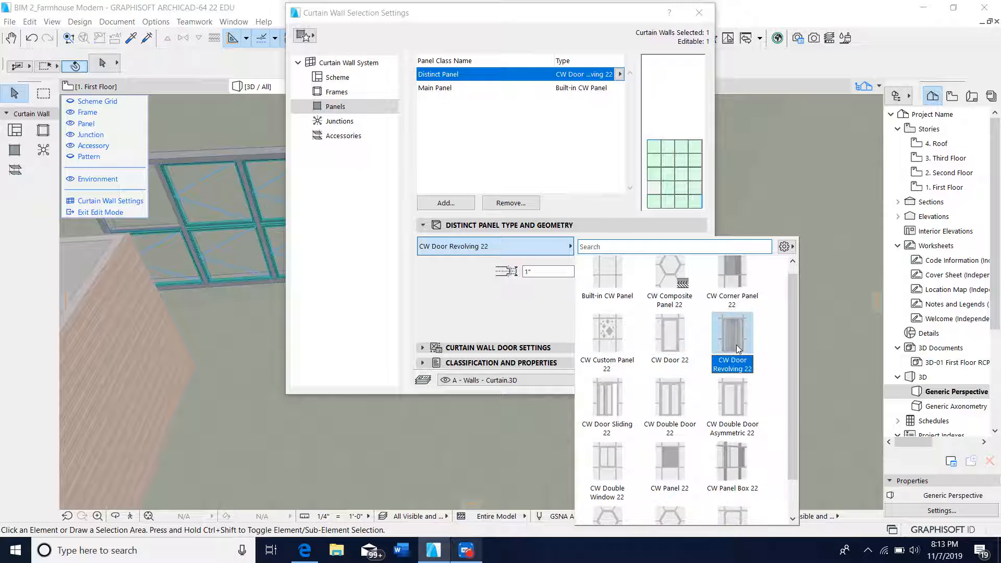
pyautogui.click(508, 319)
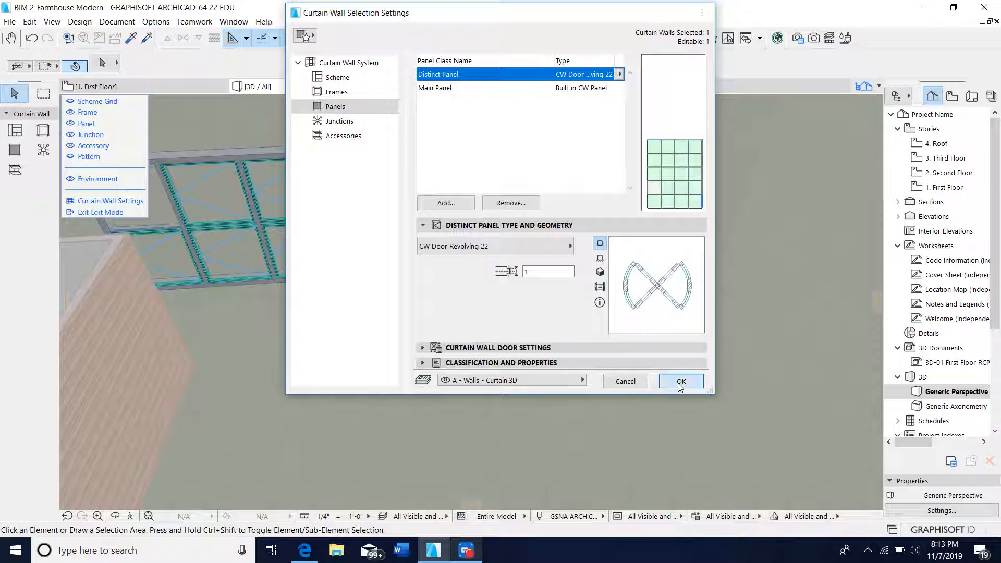
pyautogui.click(680, 381)
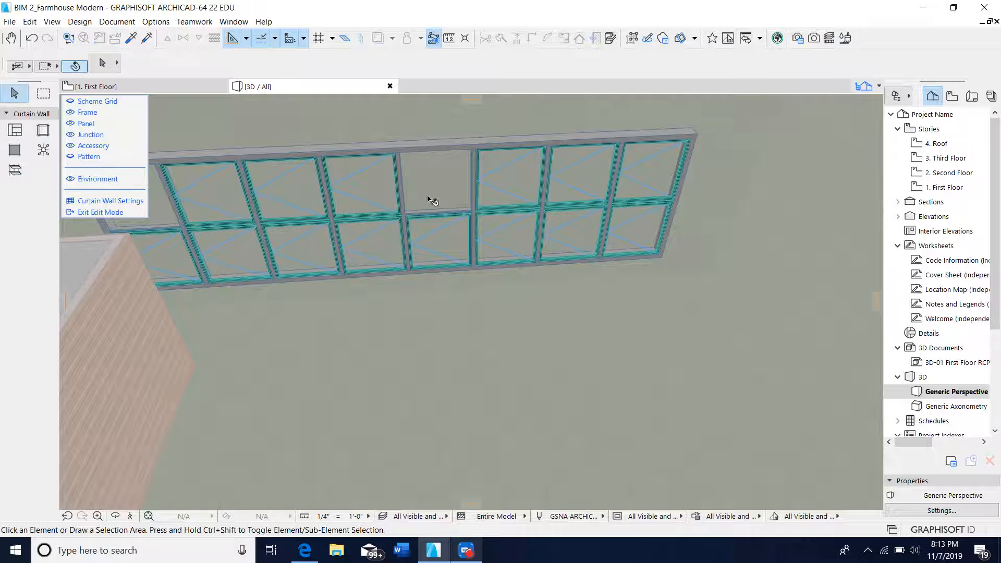
pyautogui.scroll(-1, 321, 219)
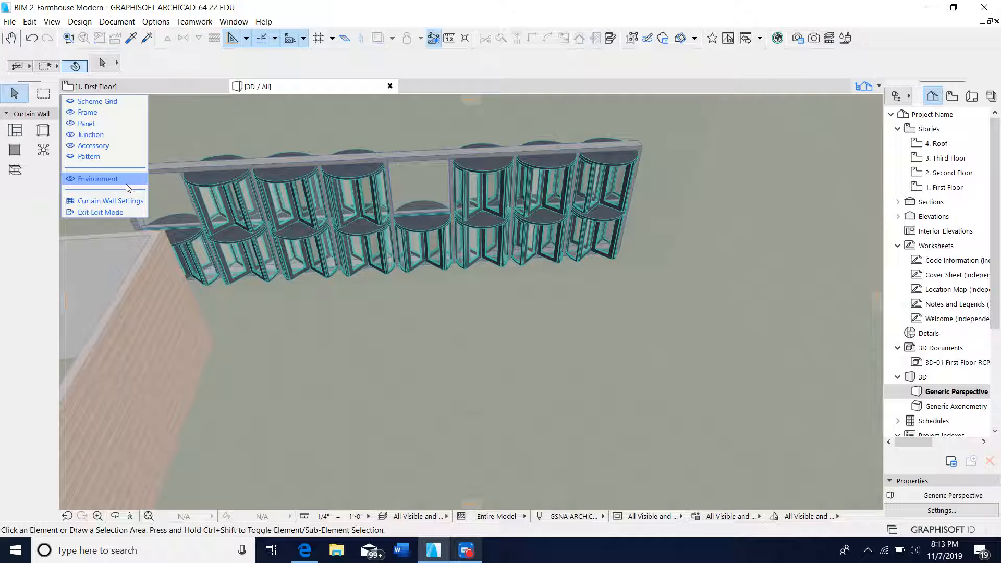
pyautogui.scroll(-1, 200, 192)
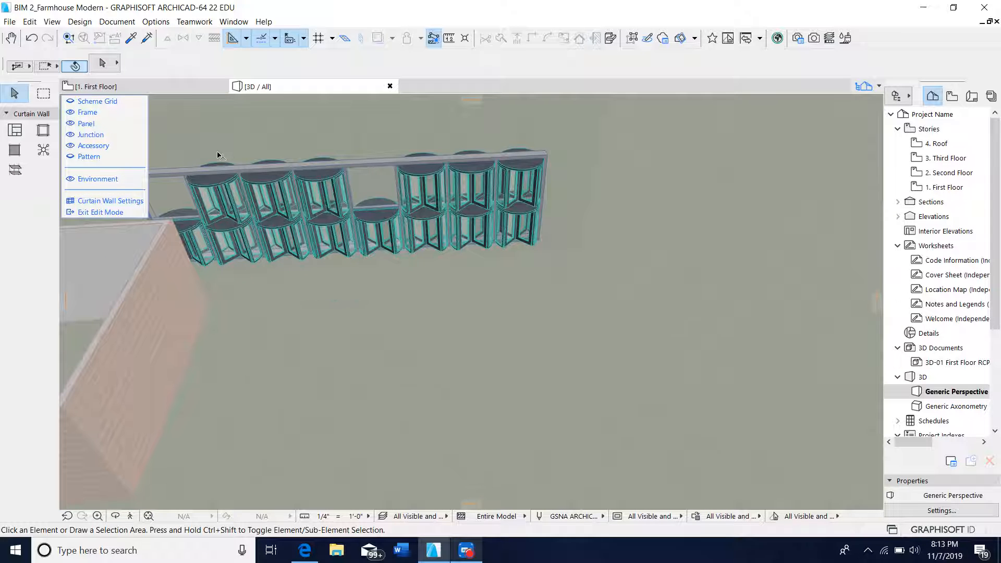
pyautogui.scroll(2, 220, 155)
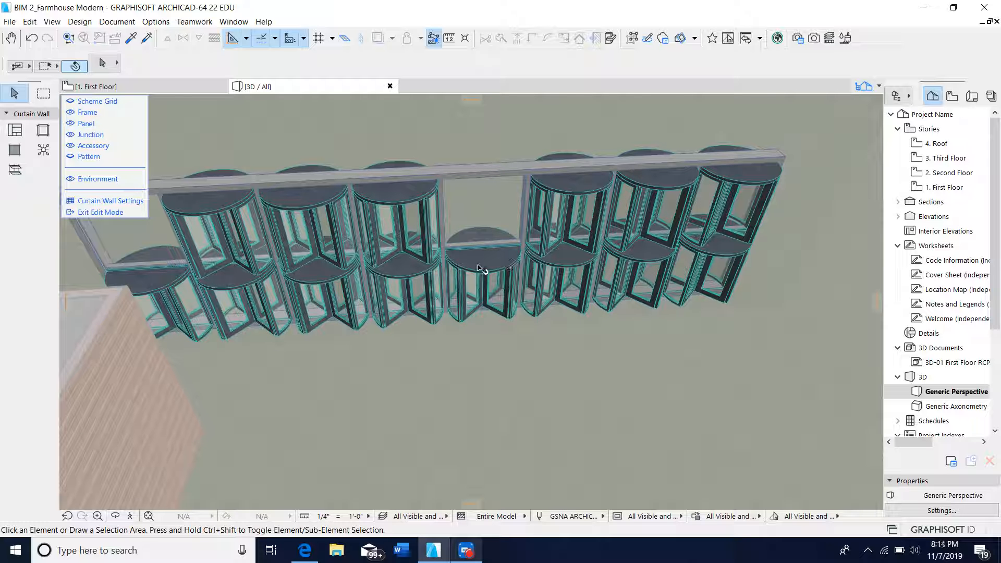
pyautogui.click(458, 550)
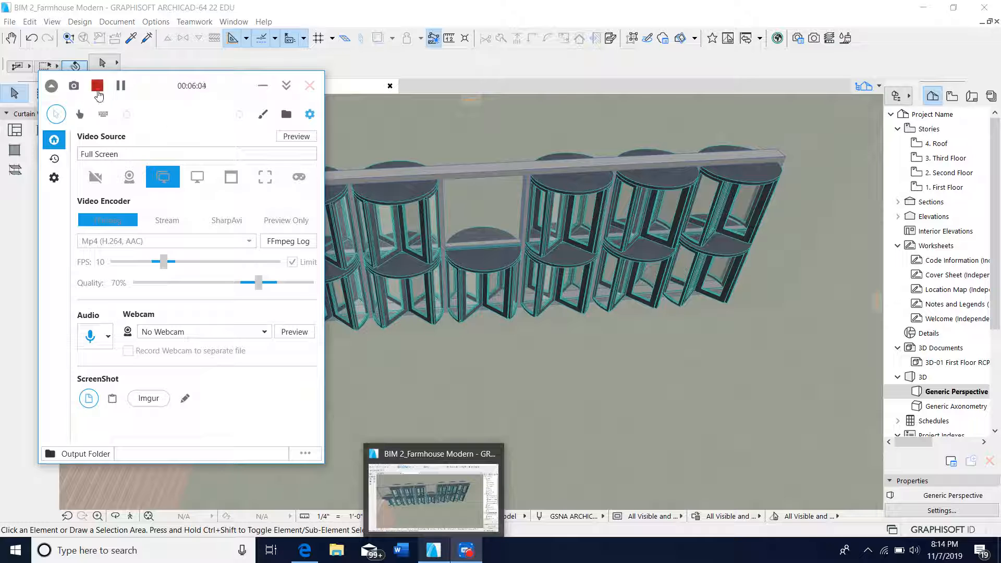